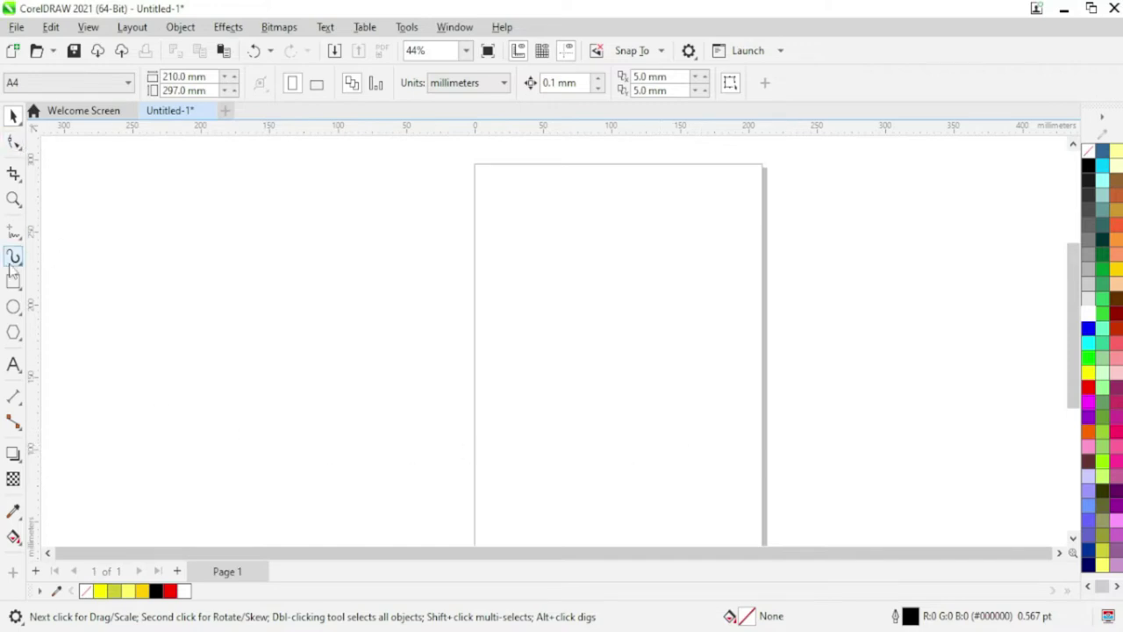
# Draw a large circle, then place a copy scaled to 54.2% above it.
pyautogui.click(12, 307)
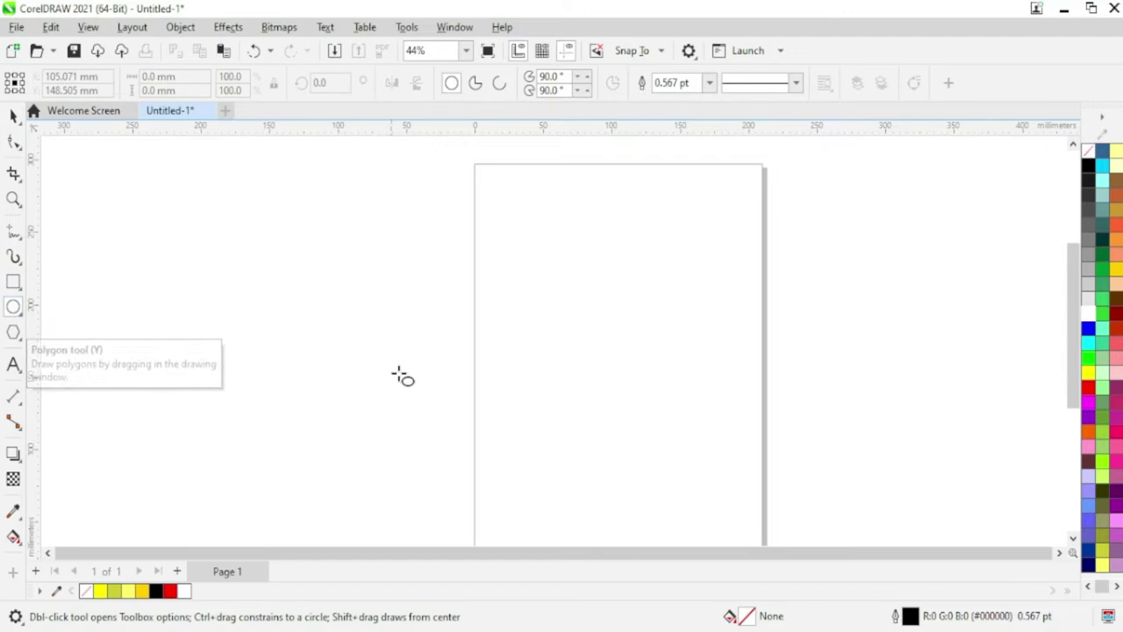
pyautogui.moveTo(482, 250)
pyautogui.mouseDown()
pyautogui.moveTo(687, 435)
pyautogui.moveTo(711, 480)
pyautogui.mouseUp()
pyautogui.click(13, 116)
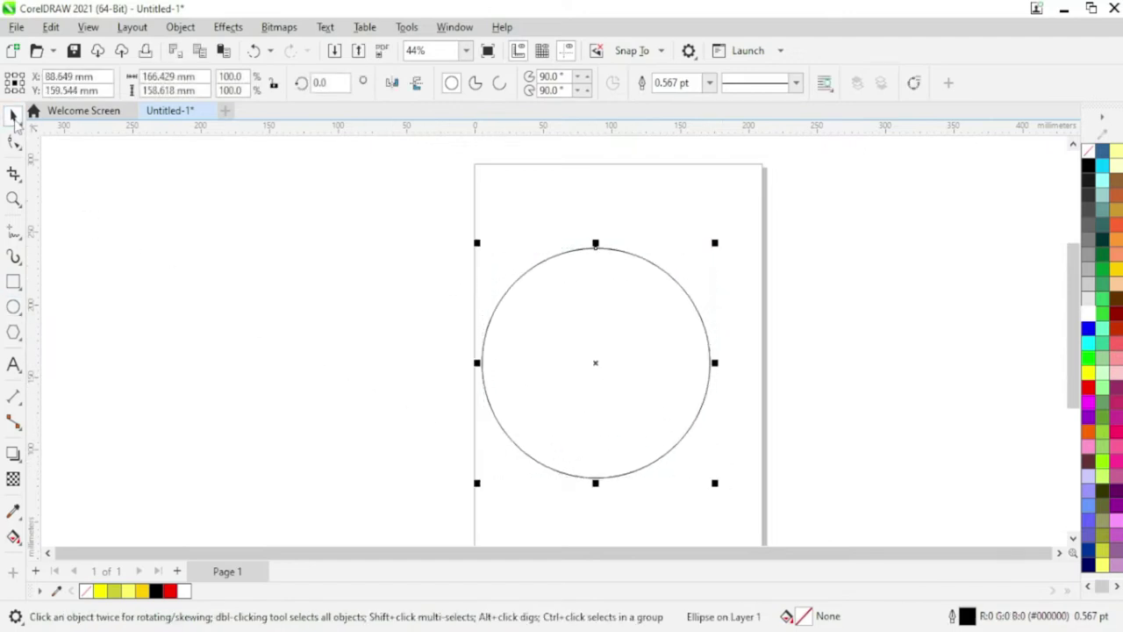
pyautogui.moveTo(657, 356); pyautogui.dragTo(530, 354)
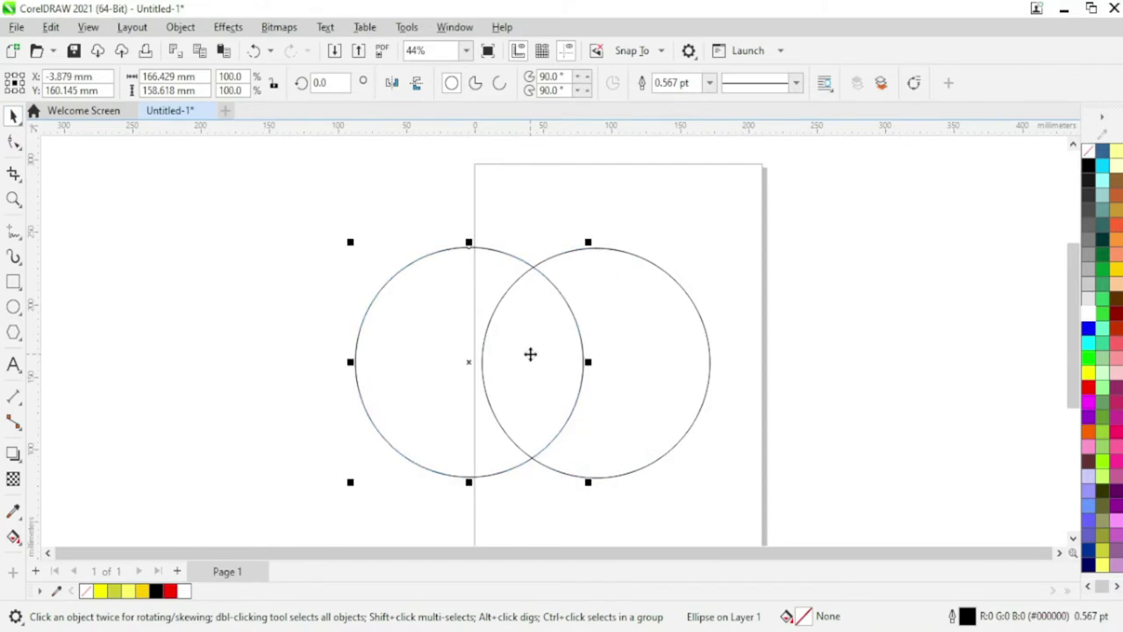
pyautogui.moveTo(596, 254); pyautogui.dragTo(484, 304)
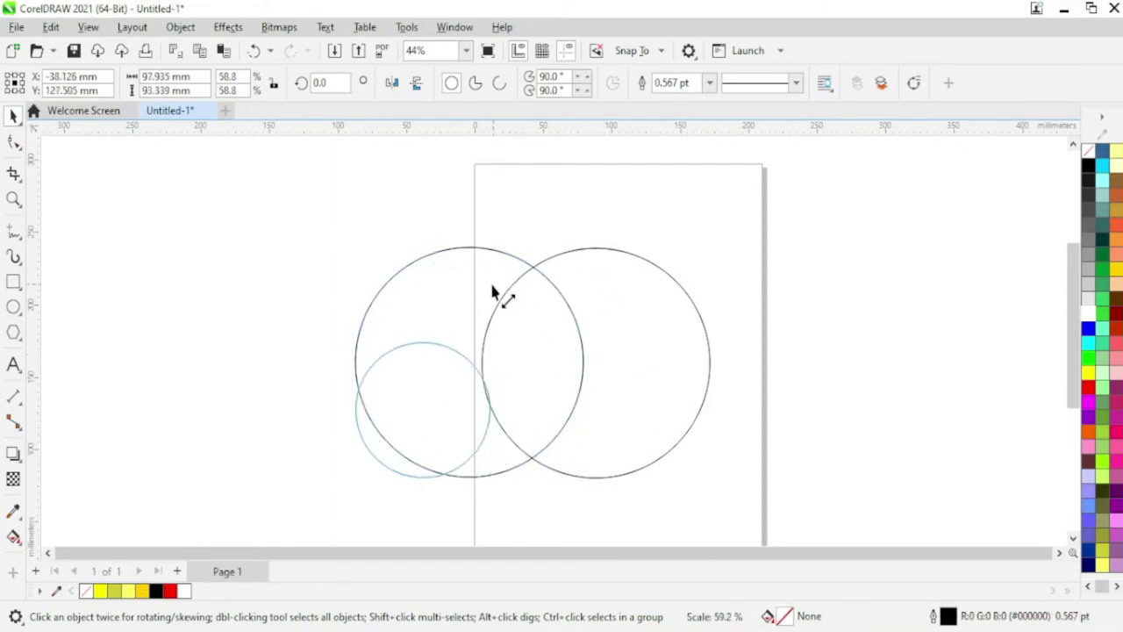
pyautogui.moveTo(423, 402); pyautogui.dragTo(586, 198)
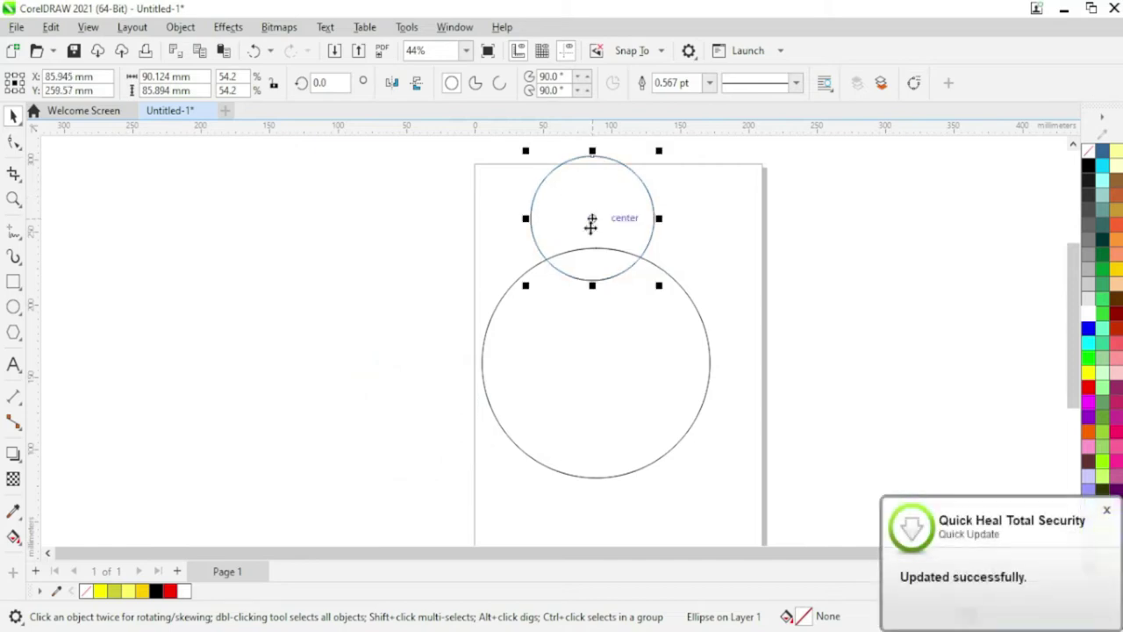
# Centre the small circle on the large one and nudge it down to overlap its top.
pyautogui.click(1109, 512)
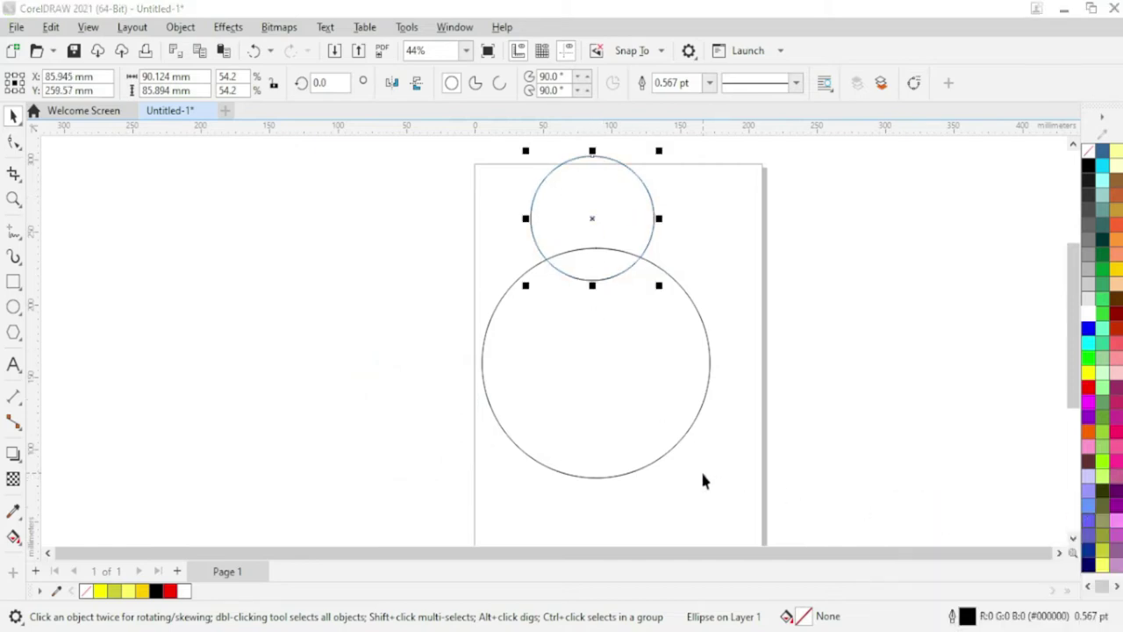
pyautogui.keyDown('shift'); pyautogui.click(544, 426); pyautogui.keyUp('shift')
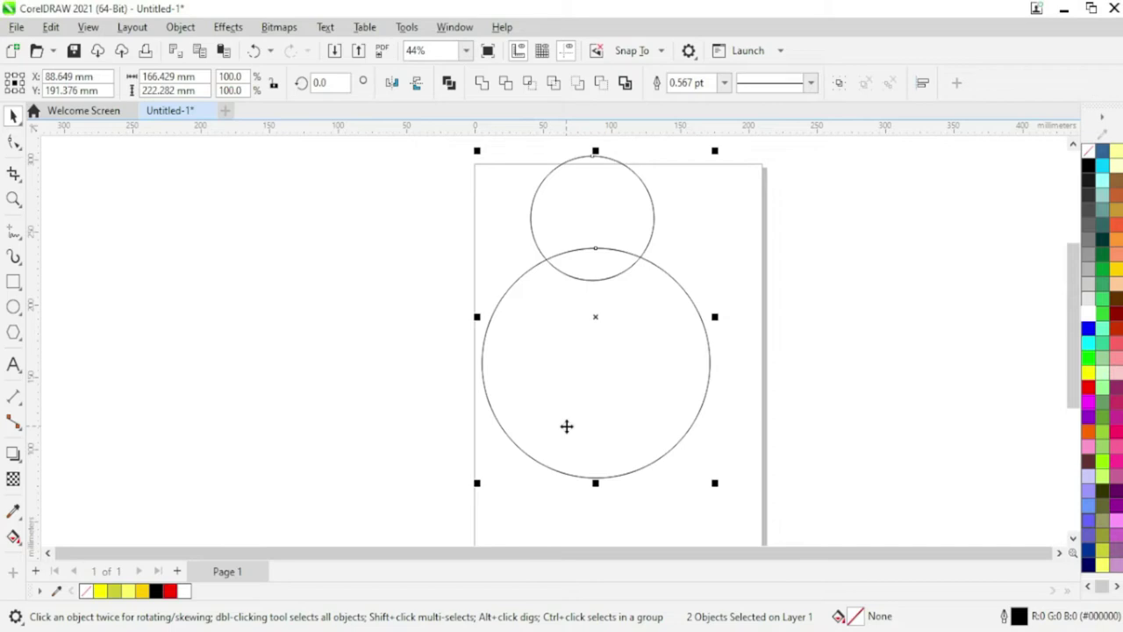
pyautogui.press('c')
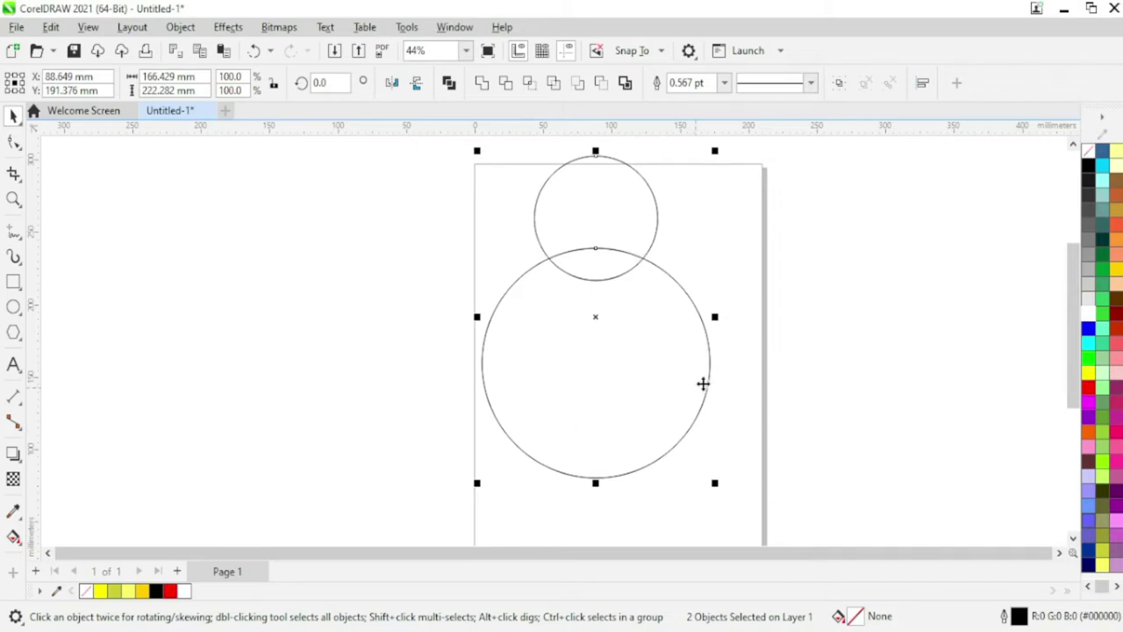
pyautogui.click(854, 320)
pyautogui.click(620, 241)
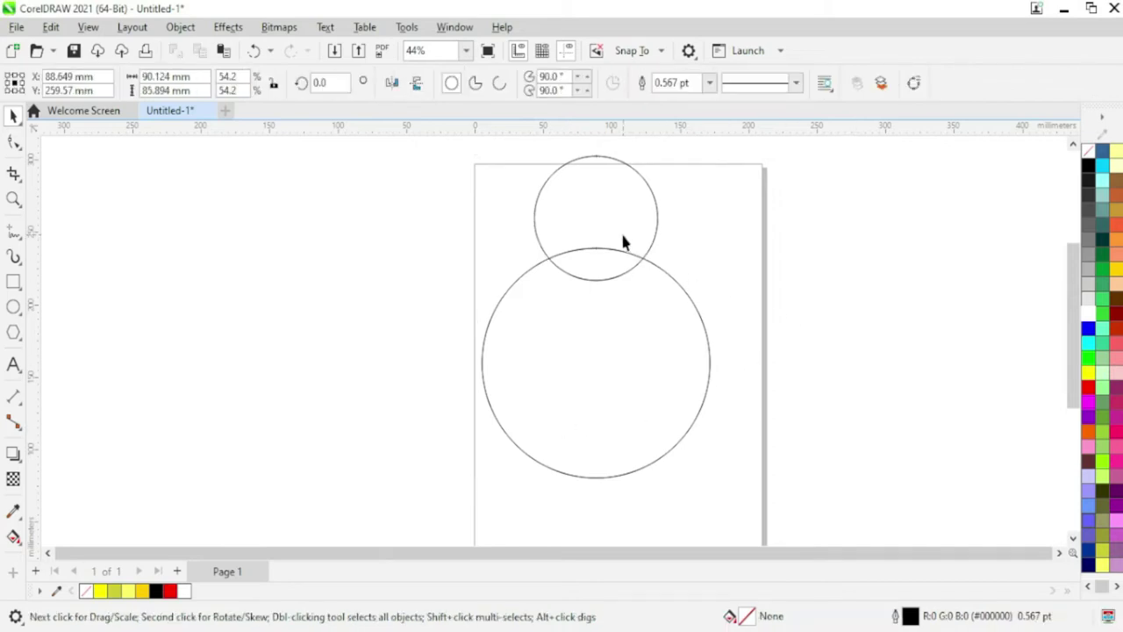
pyautogui.scroll(1, 614, 254)
pyautogui.moveTo(601, 211); pyautogui.dragTo(599, 218)
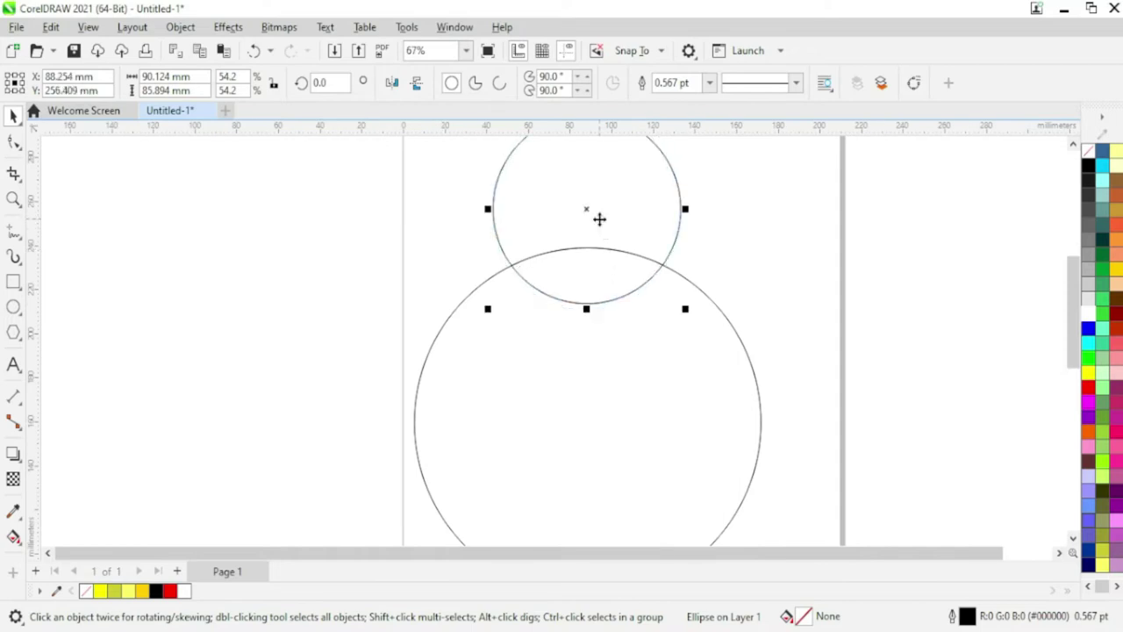
pyautogui.keyDown('shift'); pyautogui.click(638, 416); pyautogui.keyUp('shift')
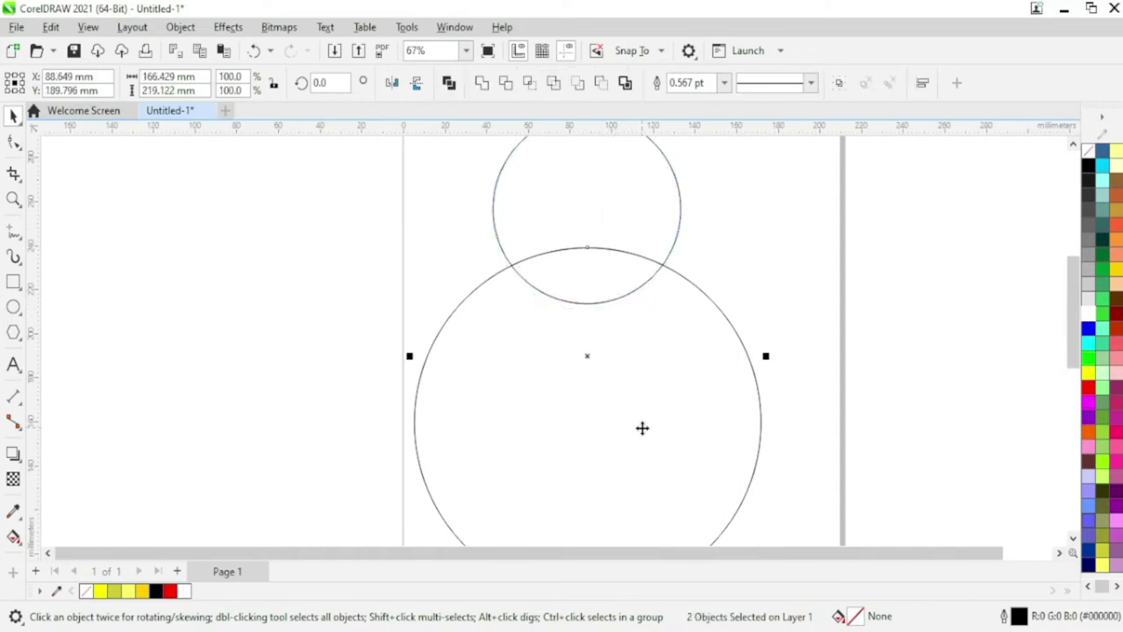
pyautogui.scroll(-2, 642, 428)
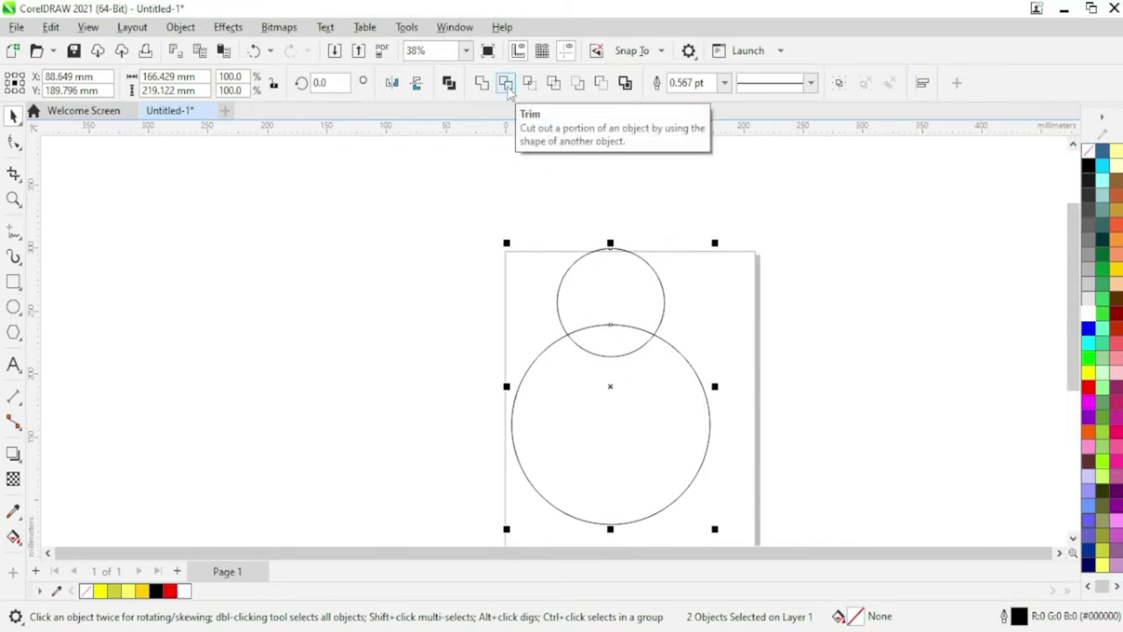
# Trim the large circle's top with the small circle, then bottom-align and lower it over the bottom edge.
pyautogui.click(508, 89)
pyautogui.click(677, 314)
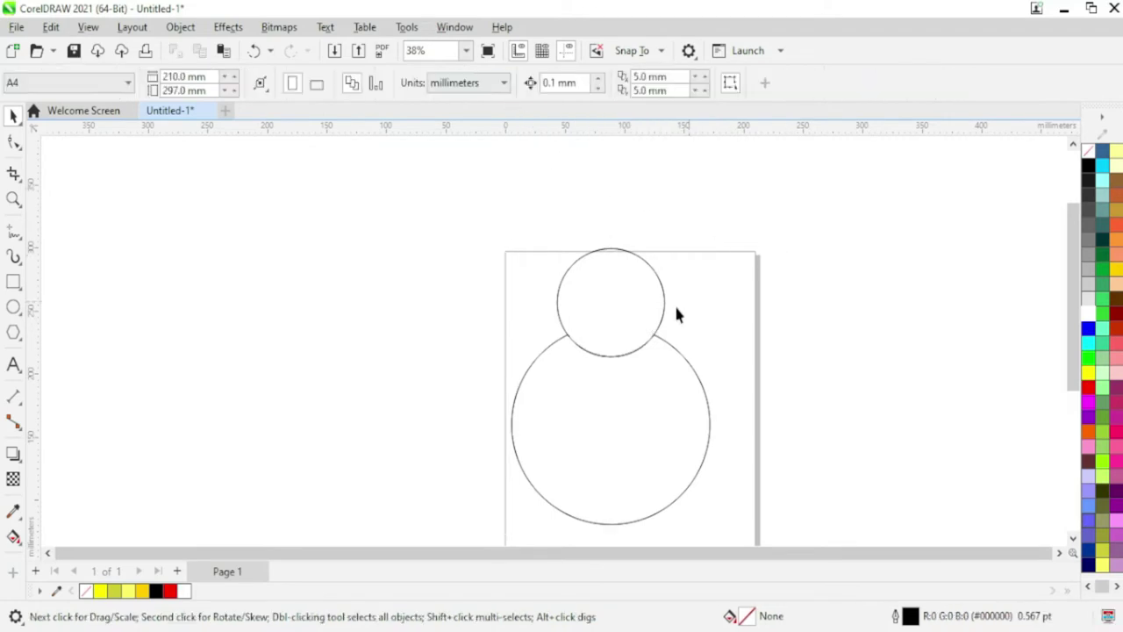
pyautogui.click(613, 320)
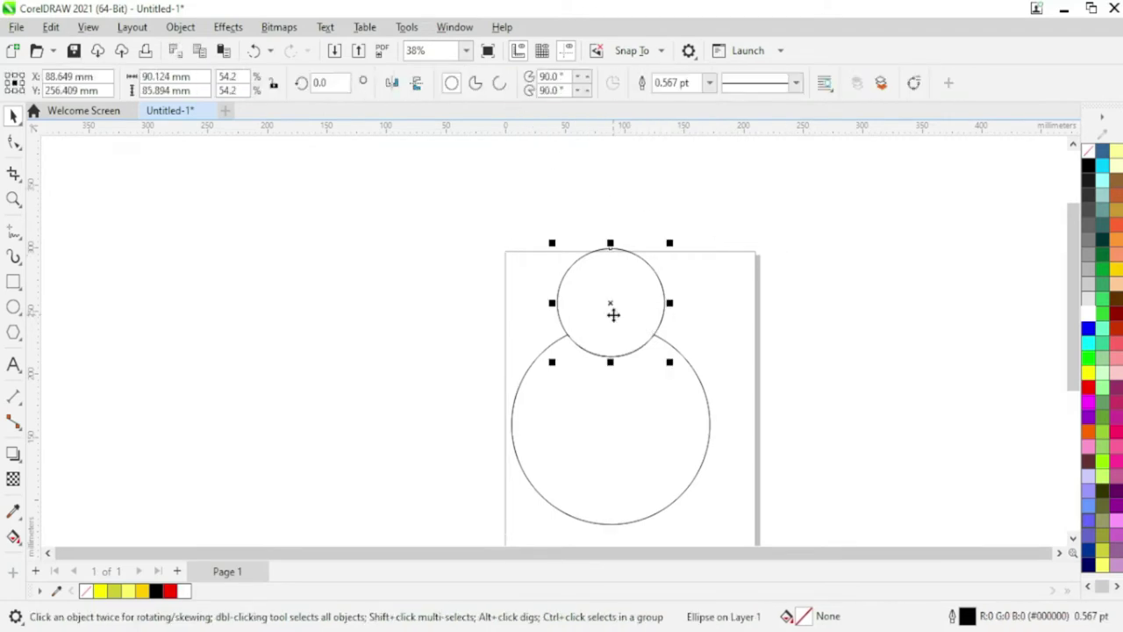
pyautogui.keyDown('shift'); pyautogui.click(621, 445); pyautogui.keyUp('shift')
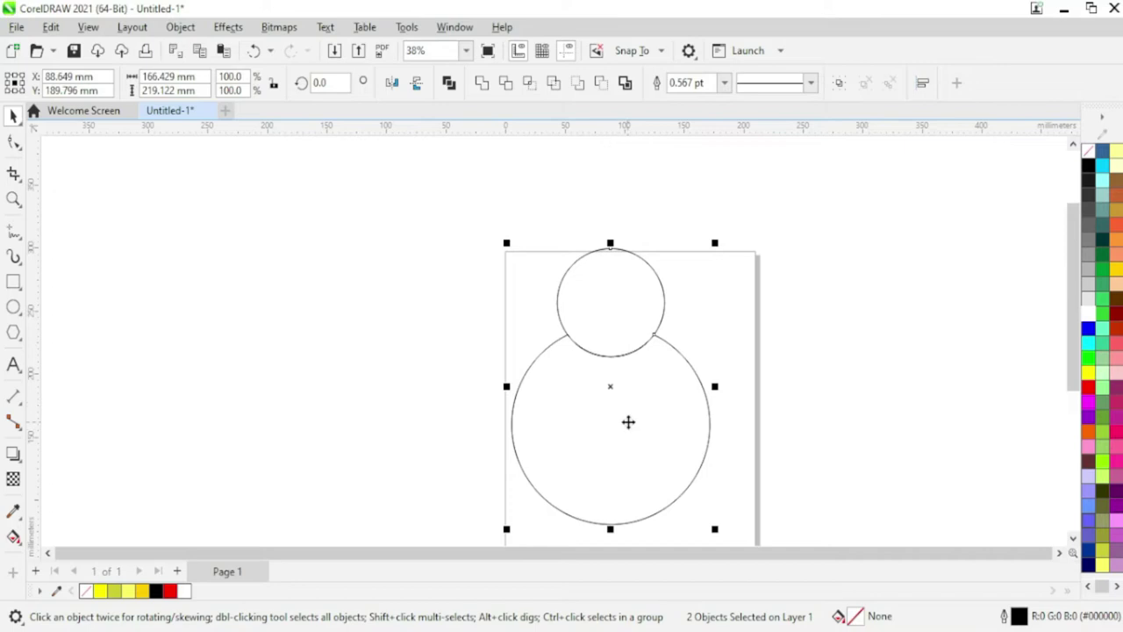
pyautogui.press('b')
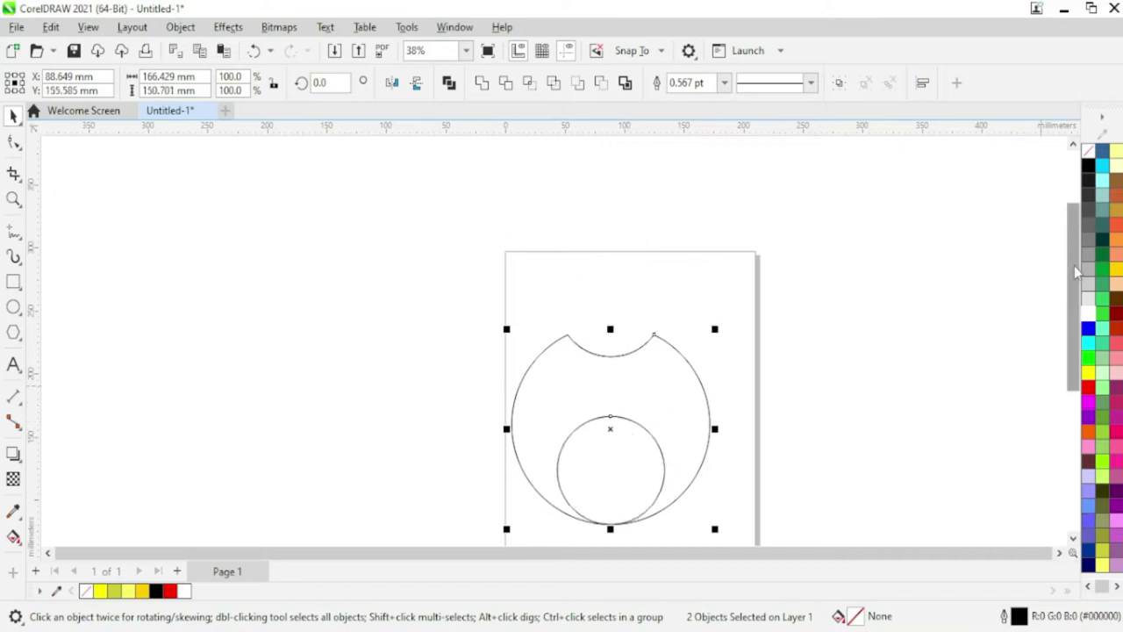
pyautogui.scroll(-3, 711, 393)
pyautogui.click(710, 393)
pyautogui.click(662, 386)
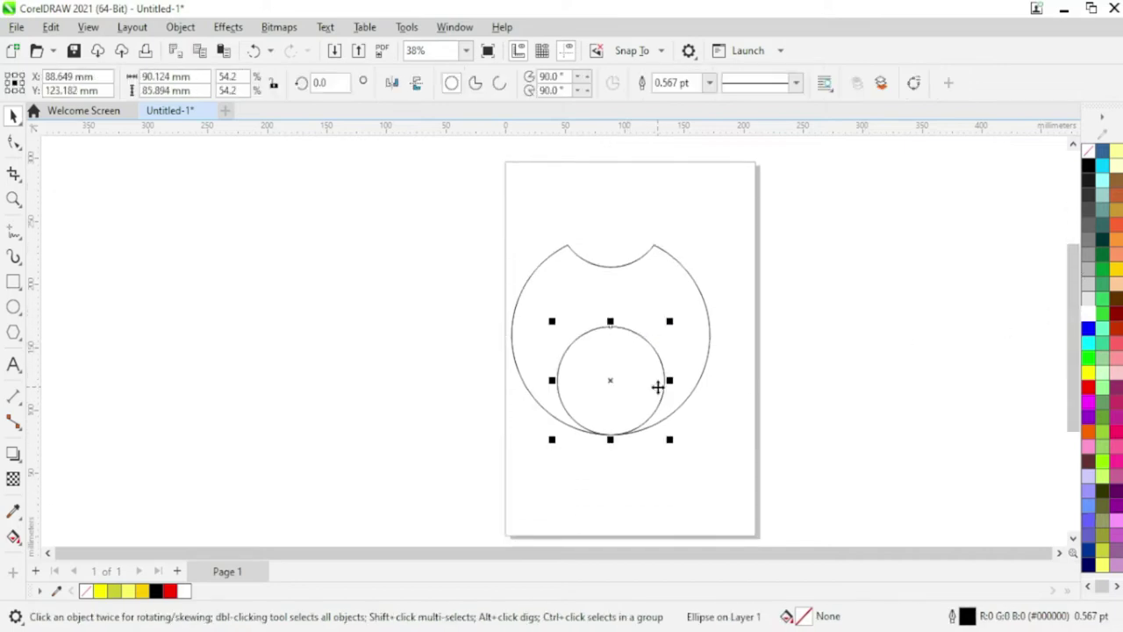
pyautogui.moveTo(629, 378); pyautogui.dragTo(631, 462)
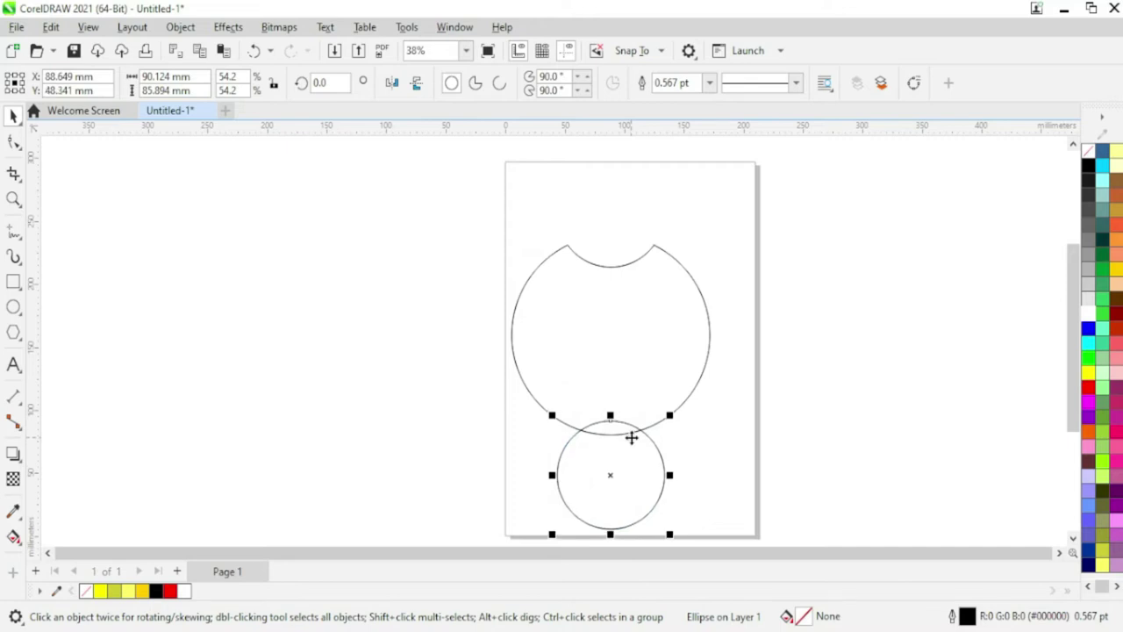
# Trim a notch into the bottom of the shape with the small circle.
pyautogui.hotkey('ctrl', 'a')
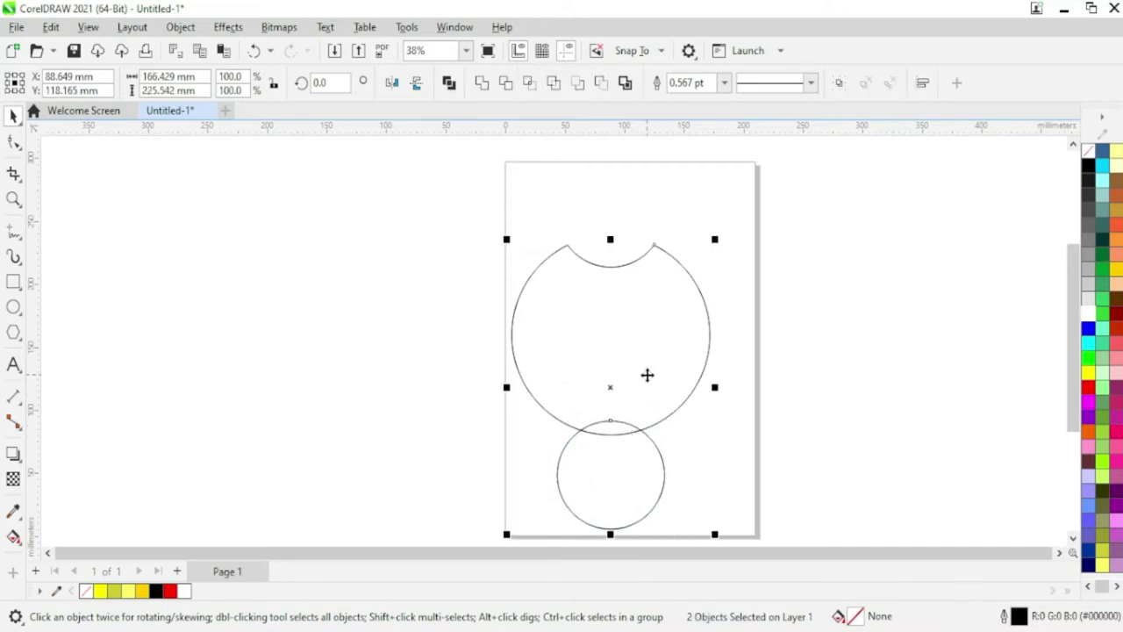
pyautogui.click(507, 82)
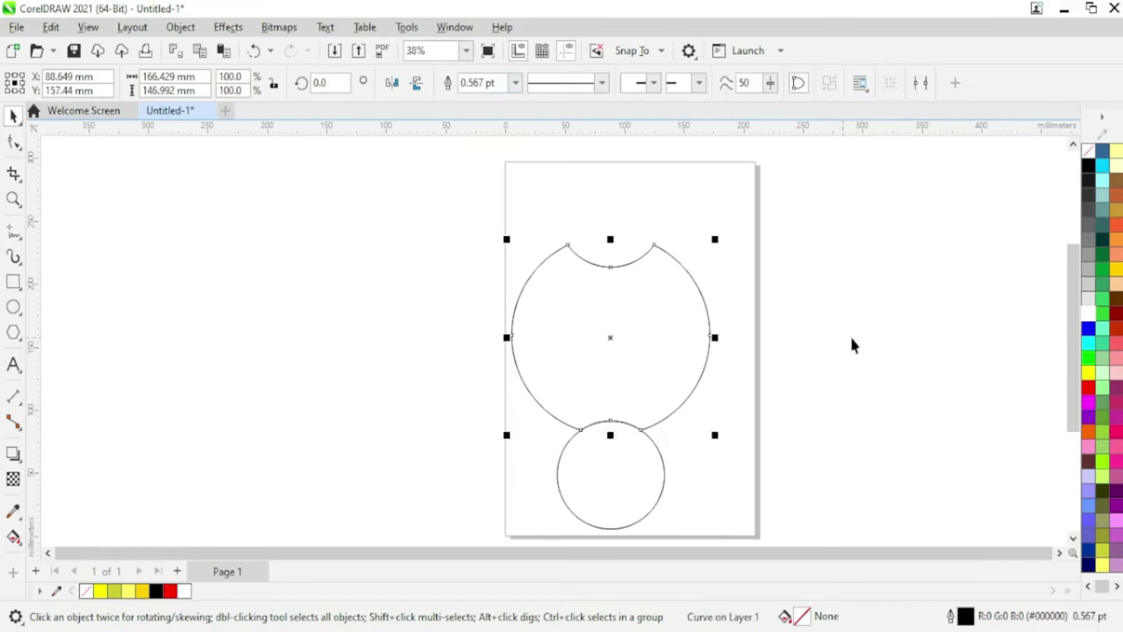
pyautogui.click(849, 334)
# Trim a bite from the shape's right side and delete the leftover circle.
pyautogui.moveTo(626, 467); pyautogui.dragTo(719, 305)
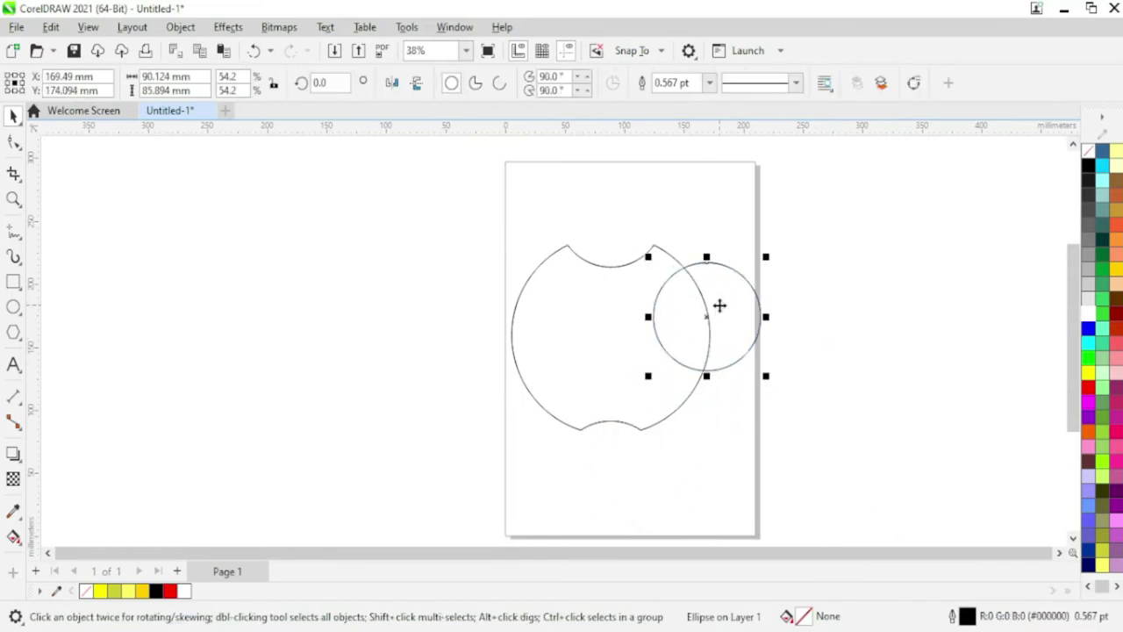
pyautogui.keyDown('shift'); pyautogui.click(609, 331); pyautogui.keyUp('shift')
pyautogui.click(507, 83)
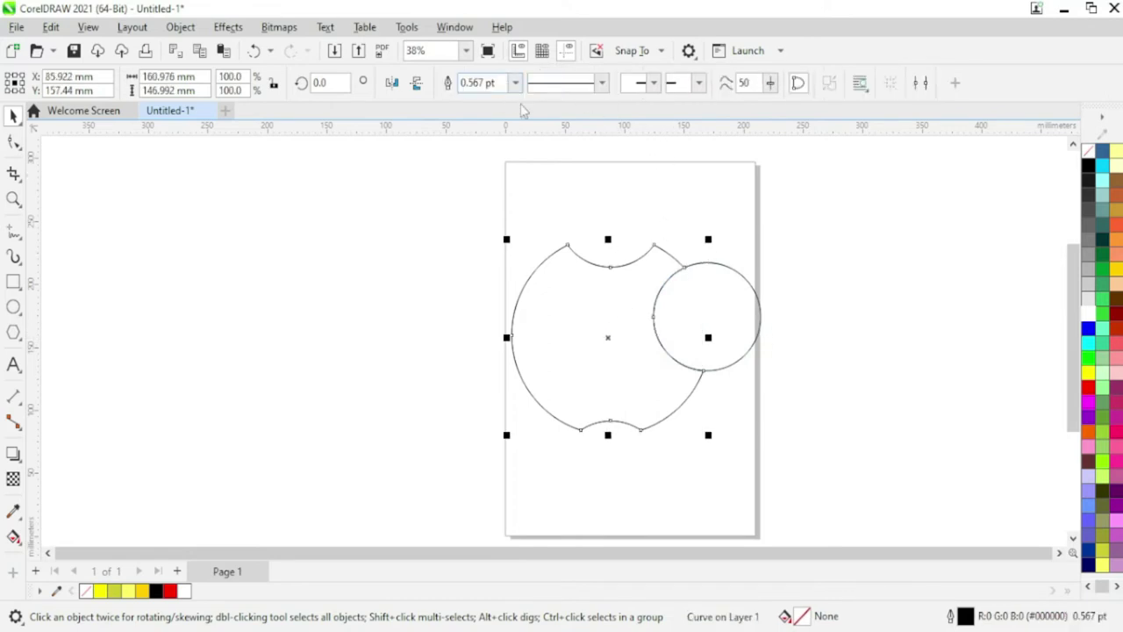
pyautogui.moveTo(726, 299); pyautogui.dragTo(868, 299)
pyautogui.press('Delete')
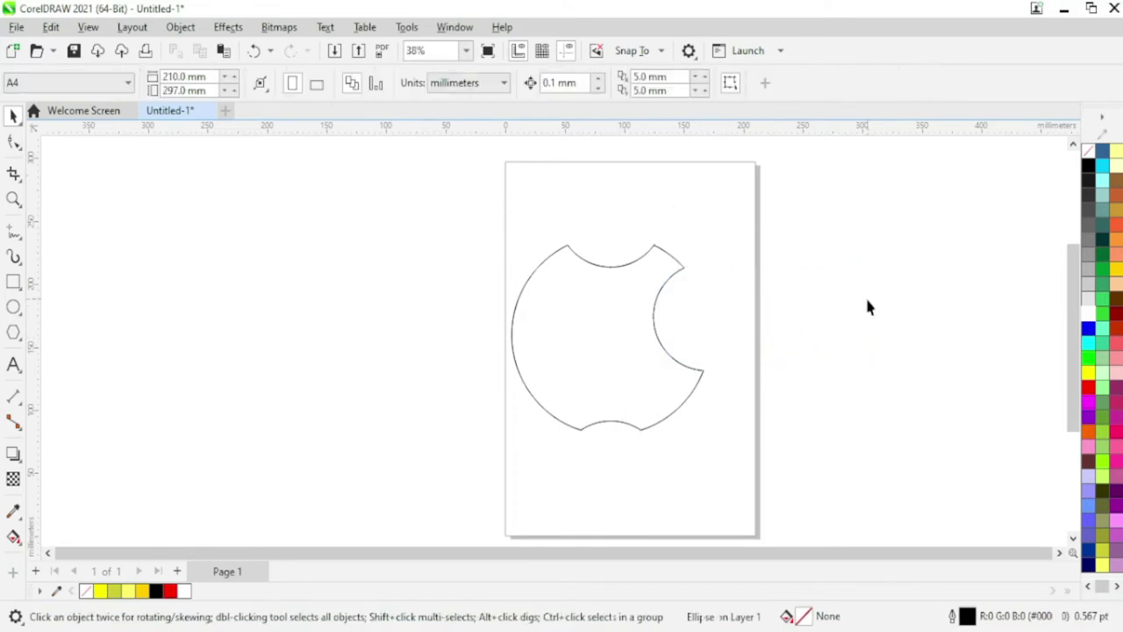
# Reshape the curve segments beside the top-right and top-left notches into smooth bumps.
pyautogui.click(652, 330)
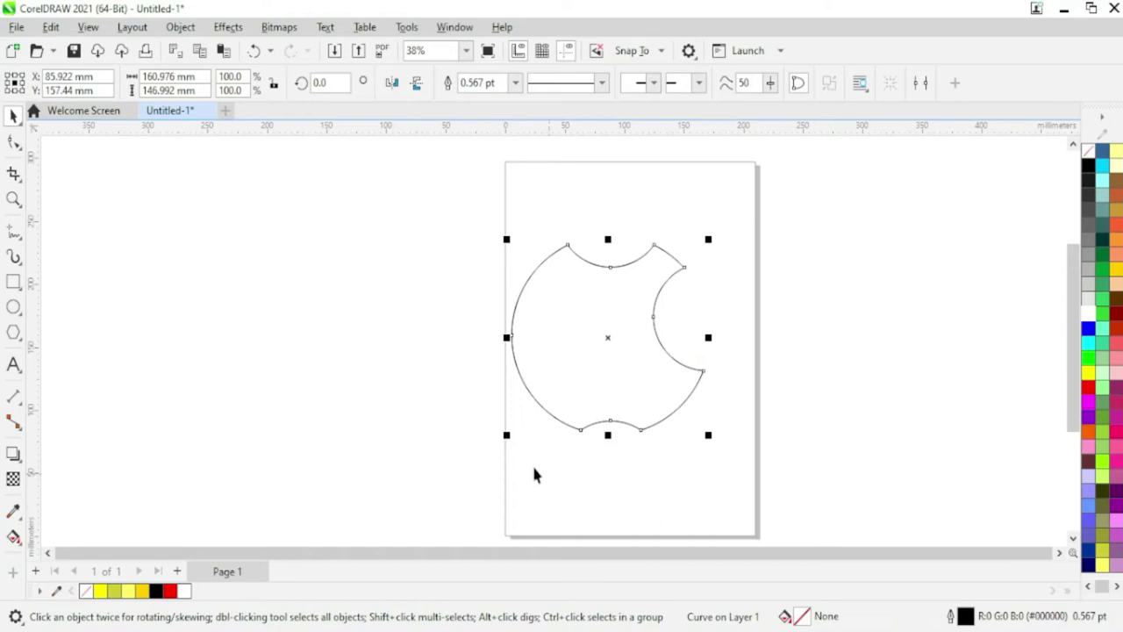
pyautogui.scroll(1, 619, 287)
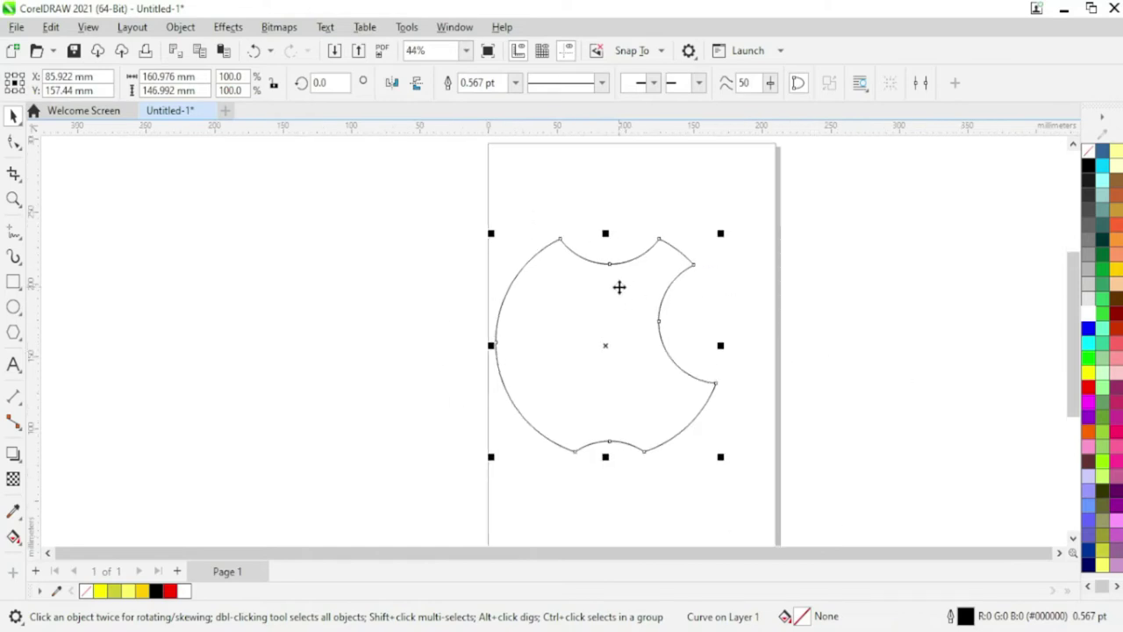
pyautogui.scroll(1, 620, 287)
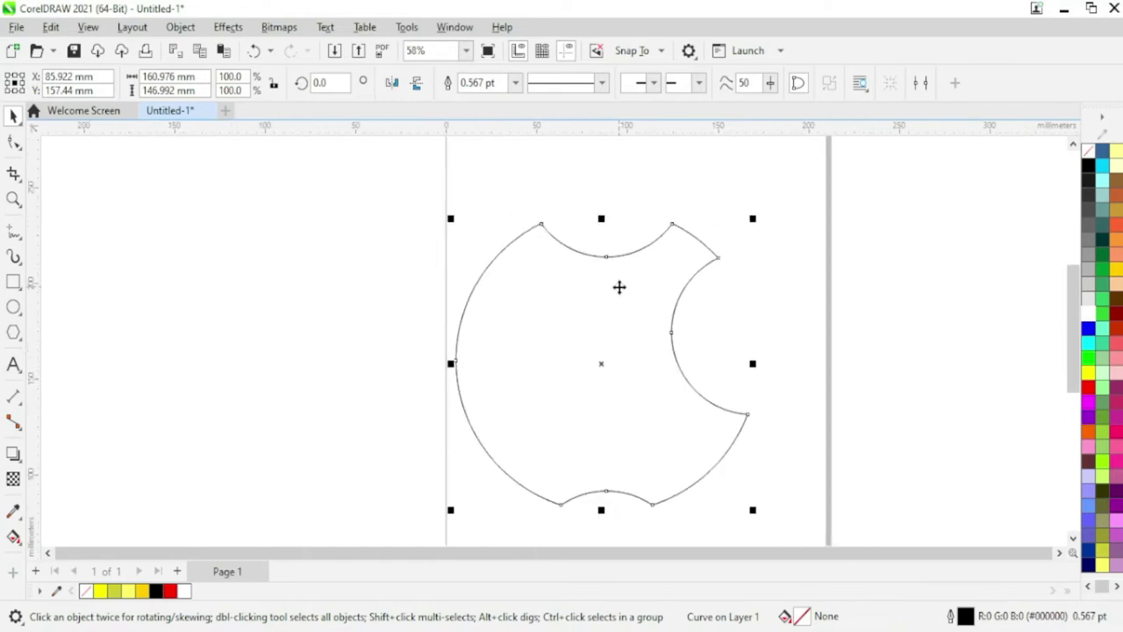
pyautogui.press('F10')
pyautogui.scroll(2, 631, 219)
pyautogui.scroll(1, 639, 218)
pyautogui.moveTo(685, 210); pyautogui.dragTo(729, 239)
pyautogui.moveTo(758, 275)
pyautogui.mouseDown()
pyautogui.moveTo(737, 279)
pyautogui.moveTo(664, 242)
pyautogui.mouseUp()
pyautogui.moveTo(465, 213); pyautogui.dragTo(404, 257)
pyautogui.moveTo(457, 295); pyautogui.dragTo(494, 227)
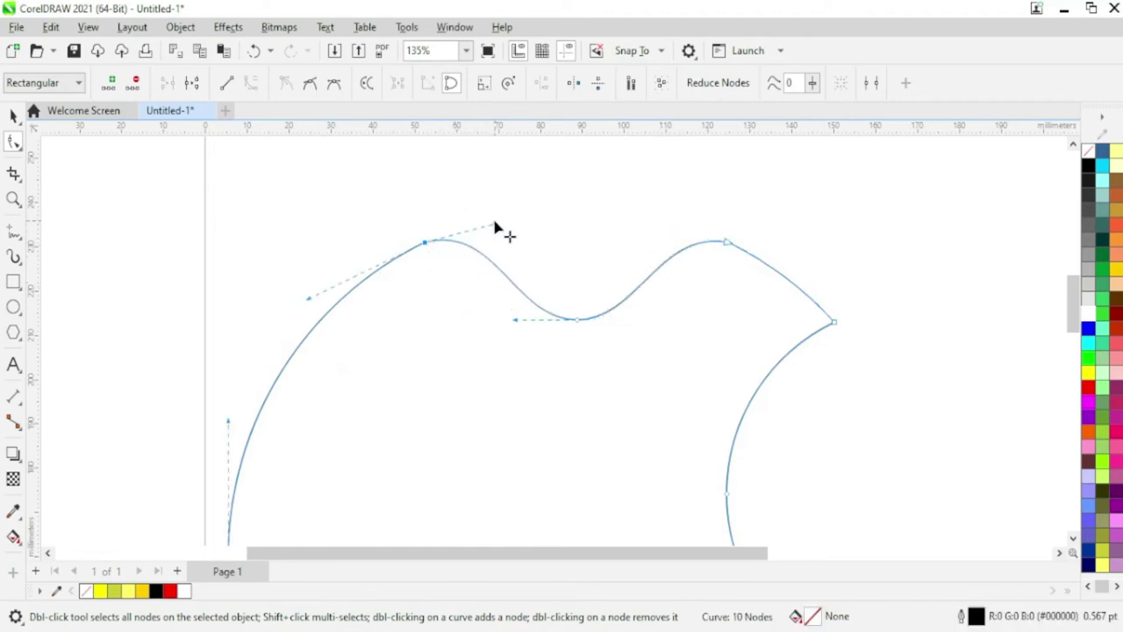
# Raise the top dip's bottom node to make the notch shallower.
pyautogui.click(578, 319)
pyautogui.press('Up')
pyautogui.press('Up')
pyautogui.press('Up')
pyautogui.press('Up')
pyautogui.press('Up')
pyautogui.press('Up')
pyautogui.press('Up')
pyautogui.press('Up')
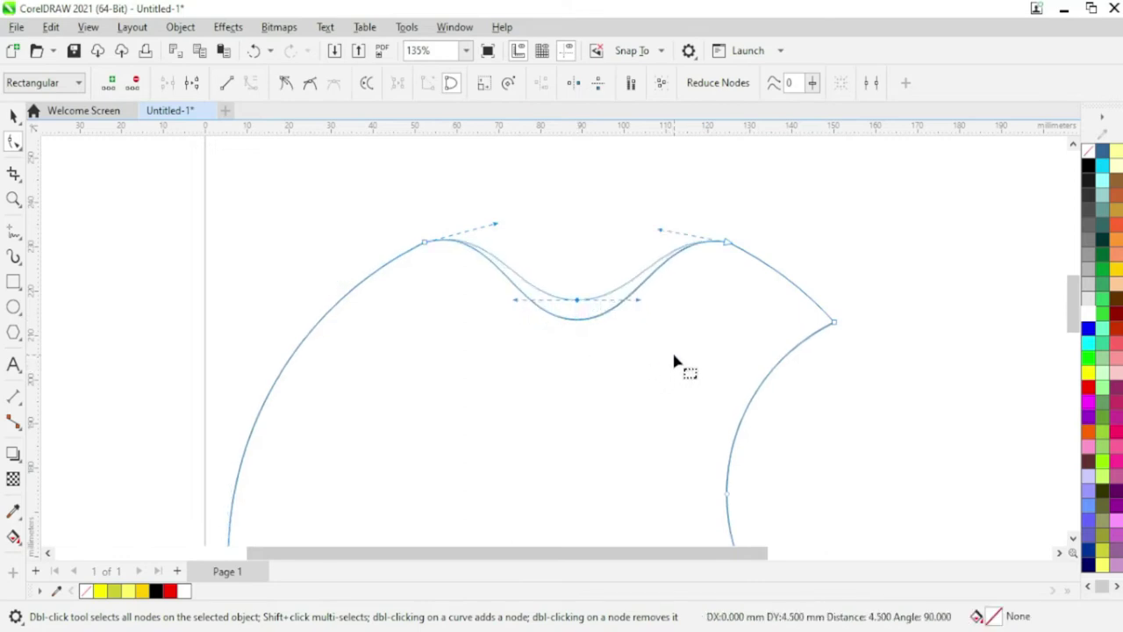
pyautogui.click(779, 227)
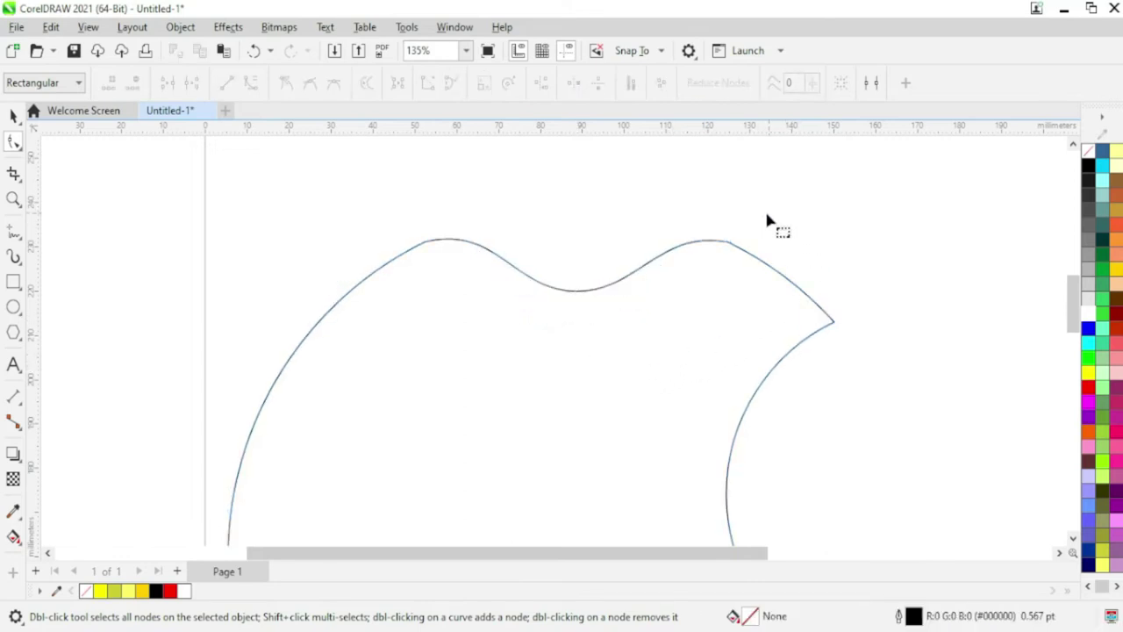
pyautogui.scroll(3, 421, 253)
# Add nodes at the top and on both slopes of the curve, removing one extra upper-left node.
pyautogui.click(485, 242)
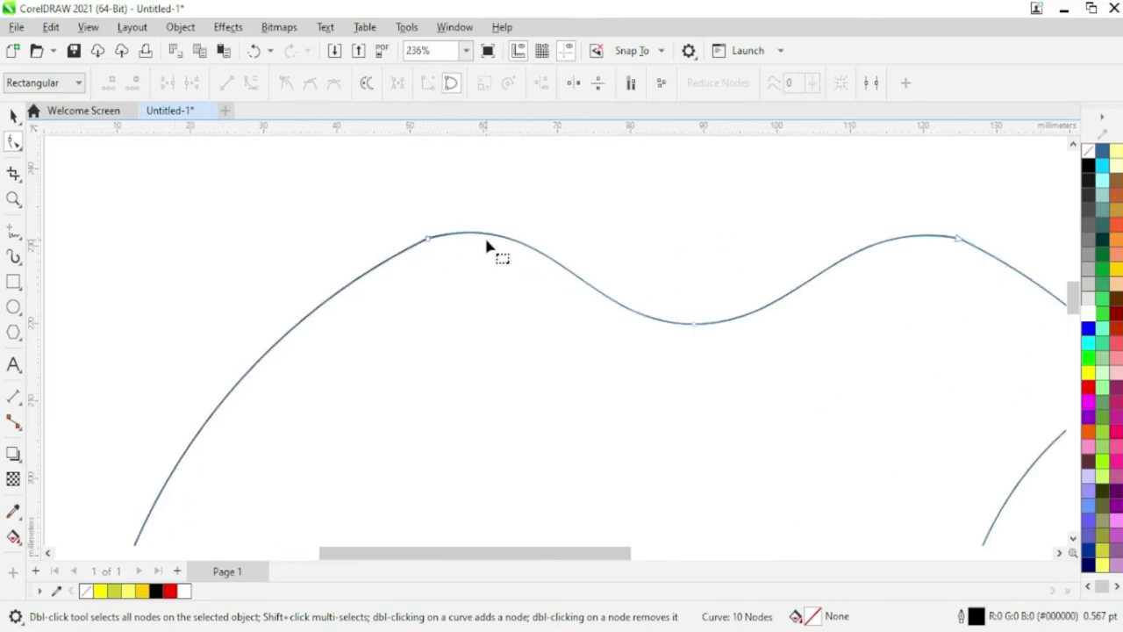
pyautogui.doubleClick(487, 235)
pyautogui.click(374, 269)
pyautogui.doubleClick(375, 269)
pyautogui.doubleClick(429, 242)
pyautogui.scroll(-3, 614, 309)
pyautogui.scroll(1, 773, 294)
pyautogui.scroll(1, 773, 285)
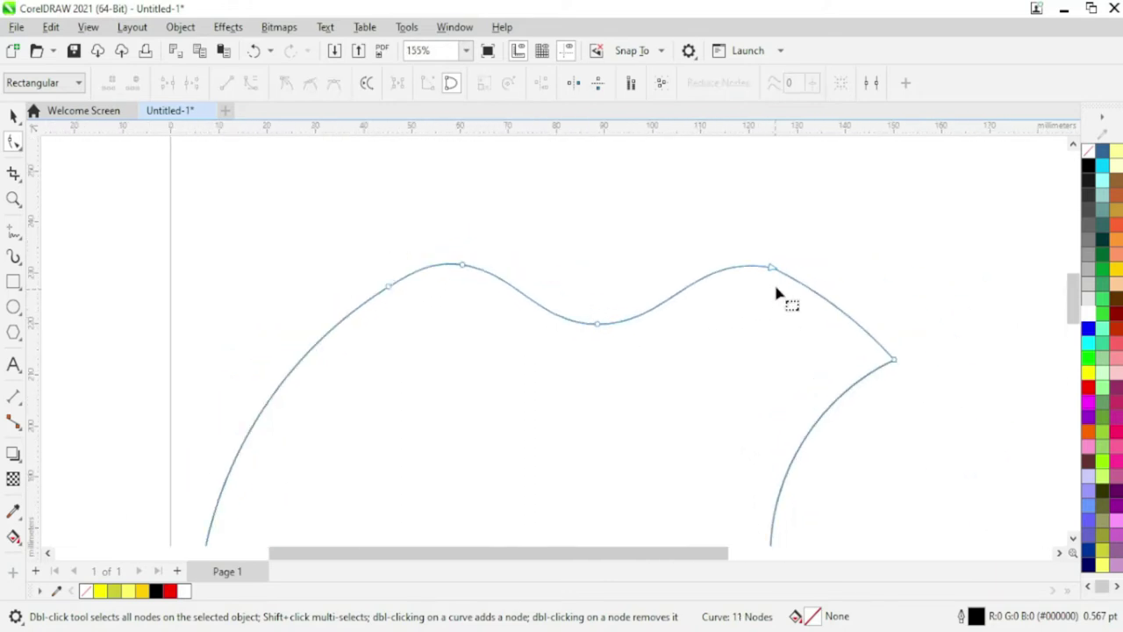
pyautogui.scroll(2, 774, 277)
pyautogui.doubleClick(814, 289)
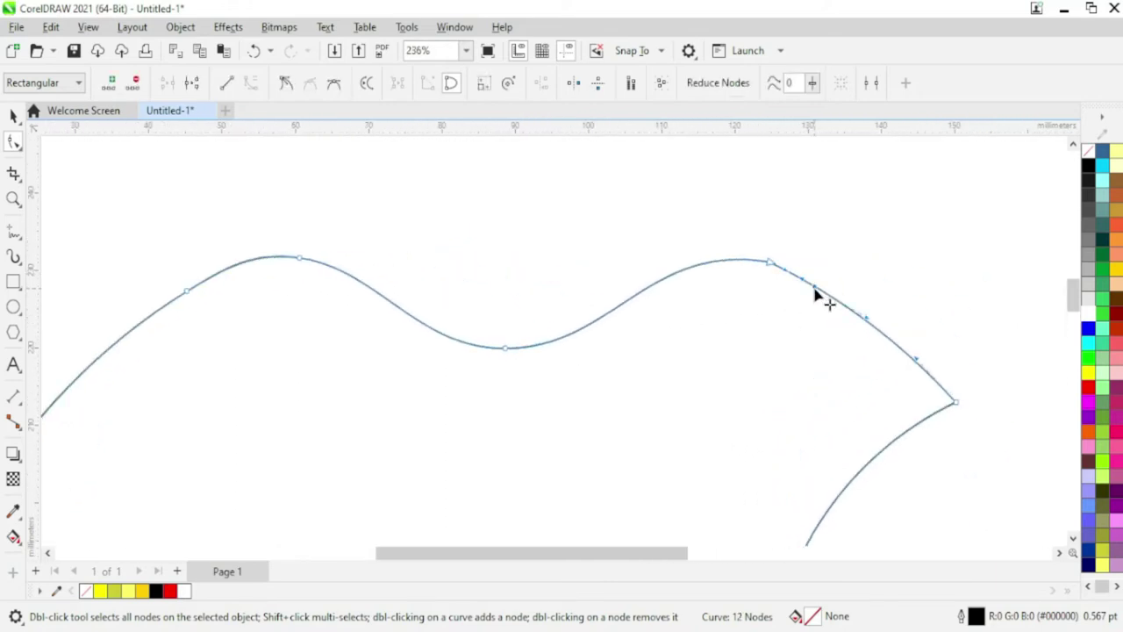
pyautogui.click(725, 263)
pyautogui.click(772, 269)
pyautogui.scroll(-5, 650, 347)
pyautogui.scroll(-3, 640, 351)
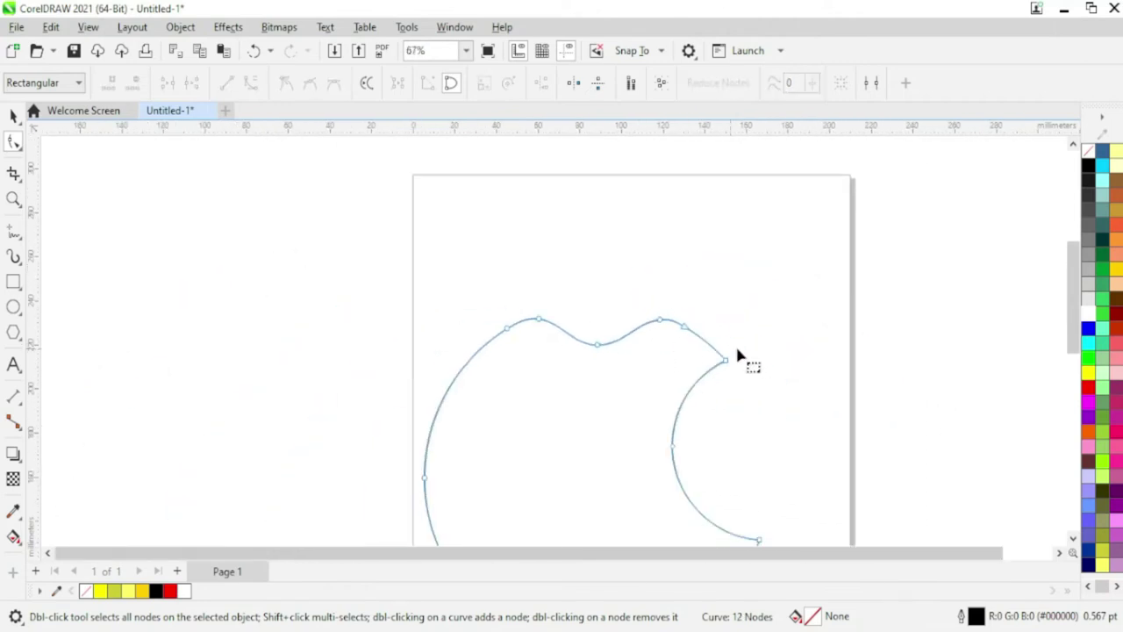
# Reshape the bottom notch by dragging its left, right and top node handles.
pyautogui.moveTo(1076, 286); pyautogui.dragTo(1075, 353)
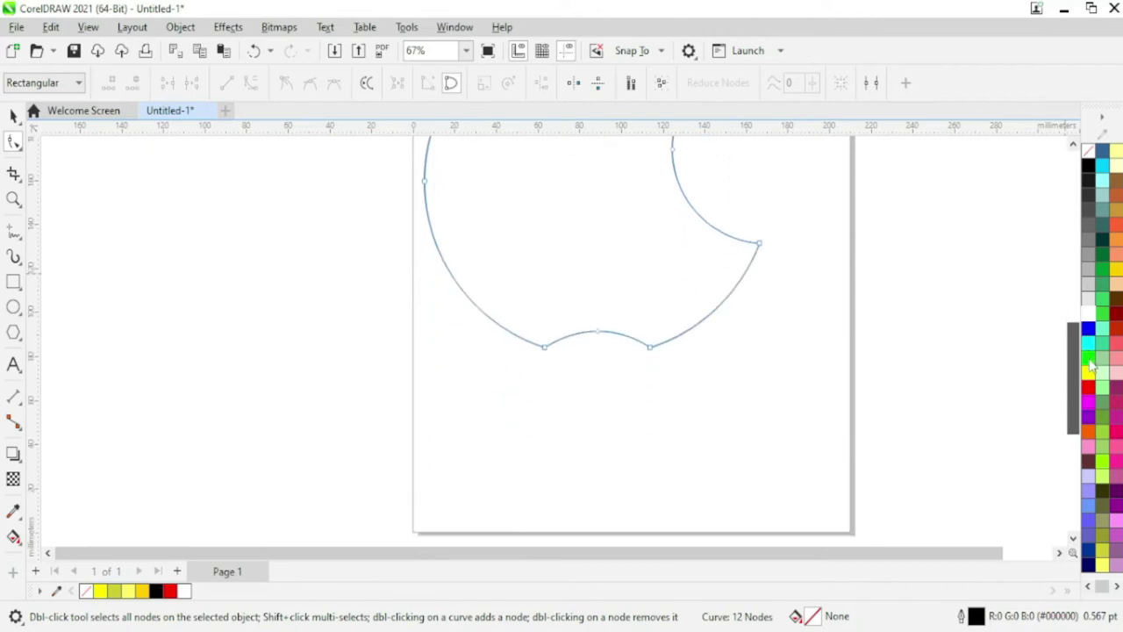
pyautogui.scroll(5, 632, 374)
pyautogui.click(646, 305)
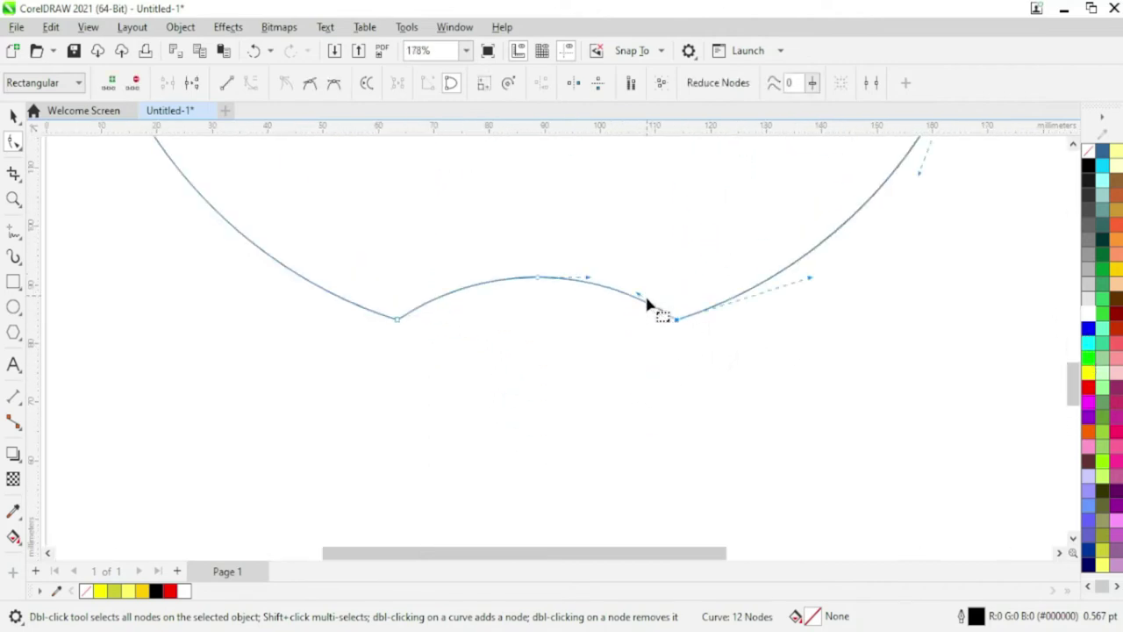
pyautogui.moveTo(639, 295); pyautogui.dragTo(614, 338)
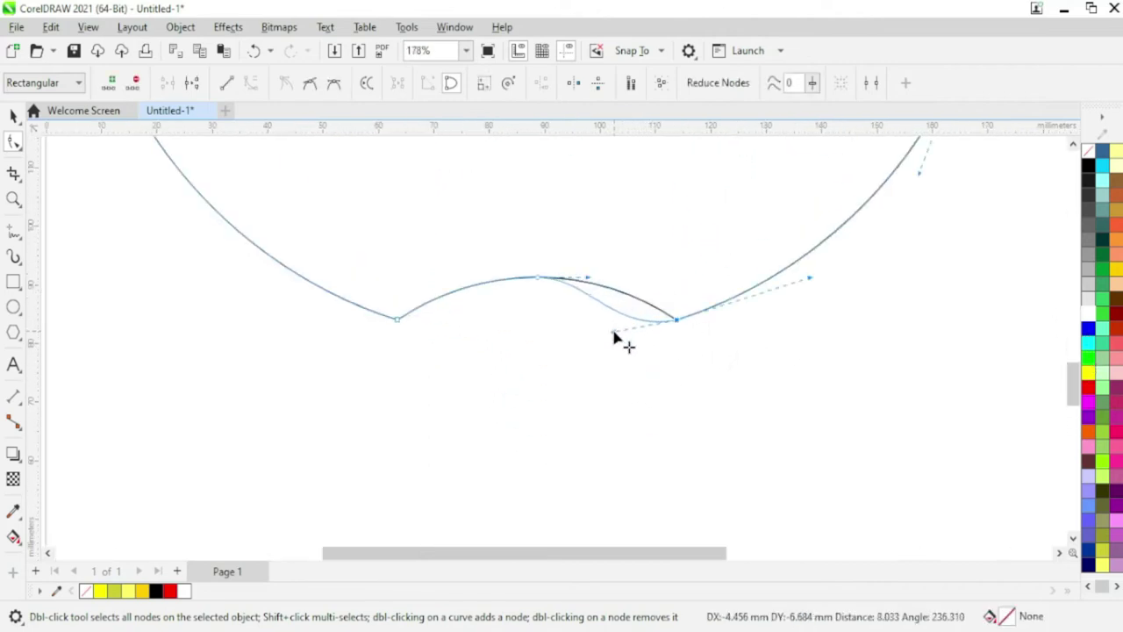
pyautogui.click(420, 303)
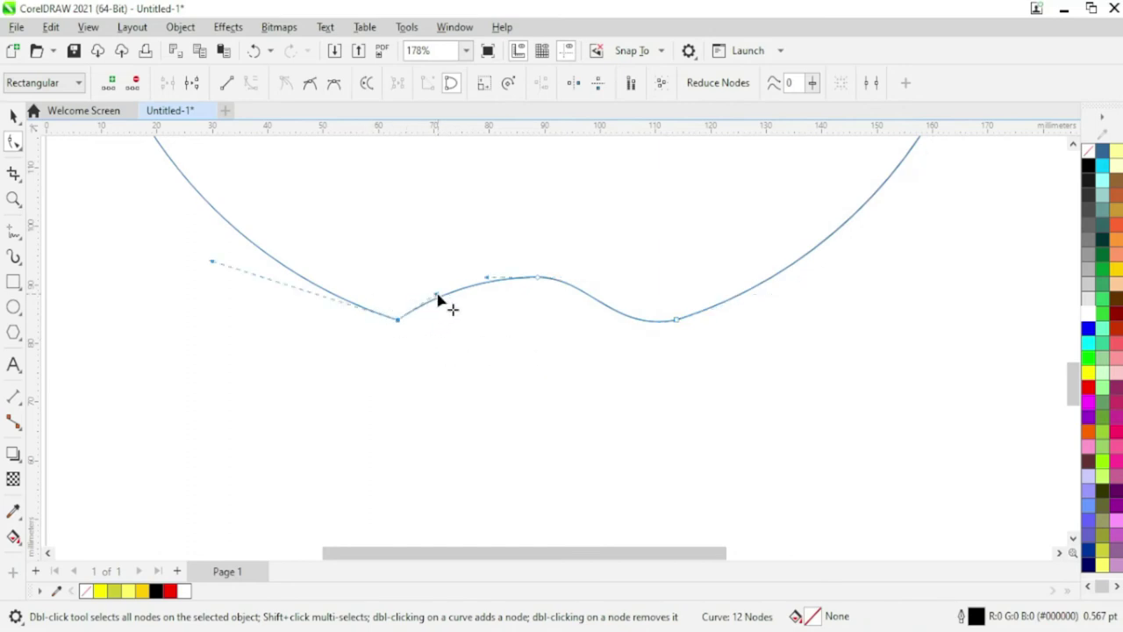
pyautogui.moveTo(437, 295); pyautogui.dragTo(454, 343)
pyautogui.click(539, 281)
pyautogui.moveTo(614, 318); pyautogui.dragTo(611, 317)
pyautogui.scroll(-2, 521, 379)
pyautogui.scroll(-2, 521, 379)
# Stretch the whole apple slightly wider and move it into place on the page.
pyautogui.click(13, 115)
pyautogui.moveTo(614, 285); pyautogui.dragTo(620, 282)
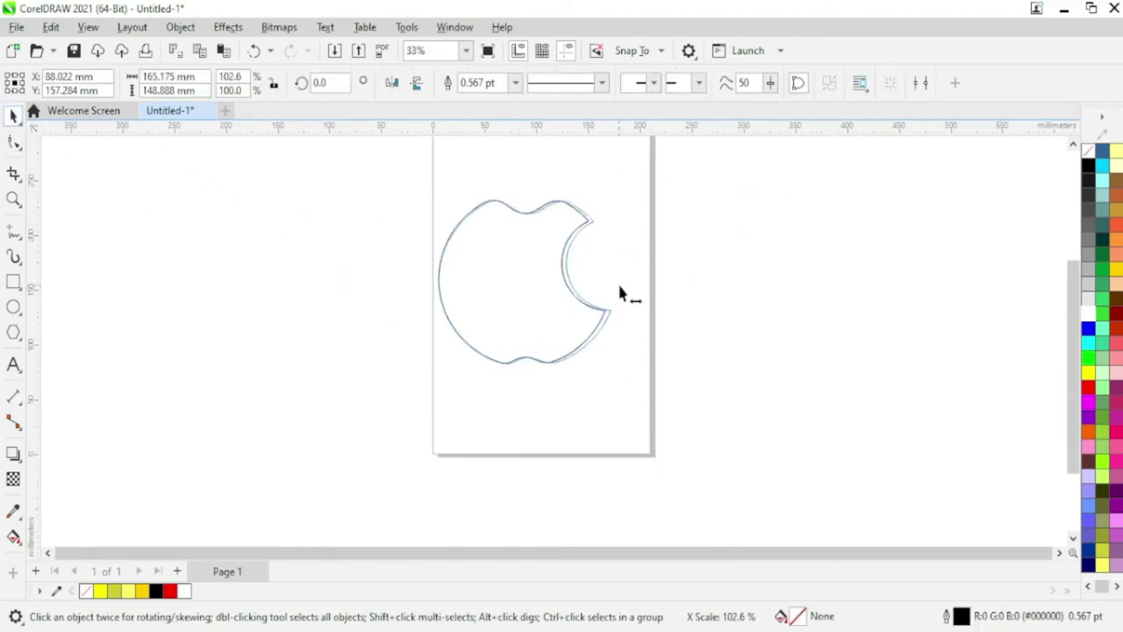
pyautogui.moveTo(514, 302); pyautogui.dragTo(531, 317)
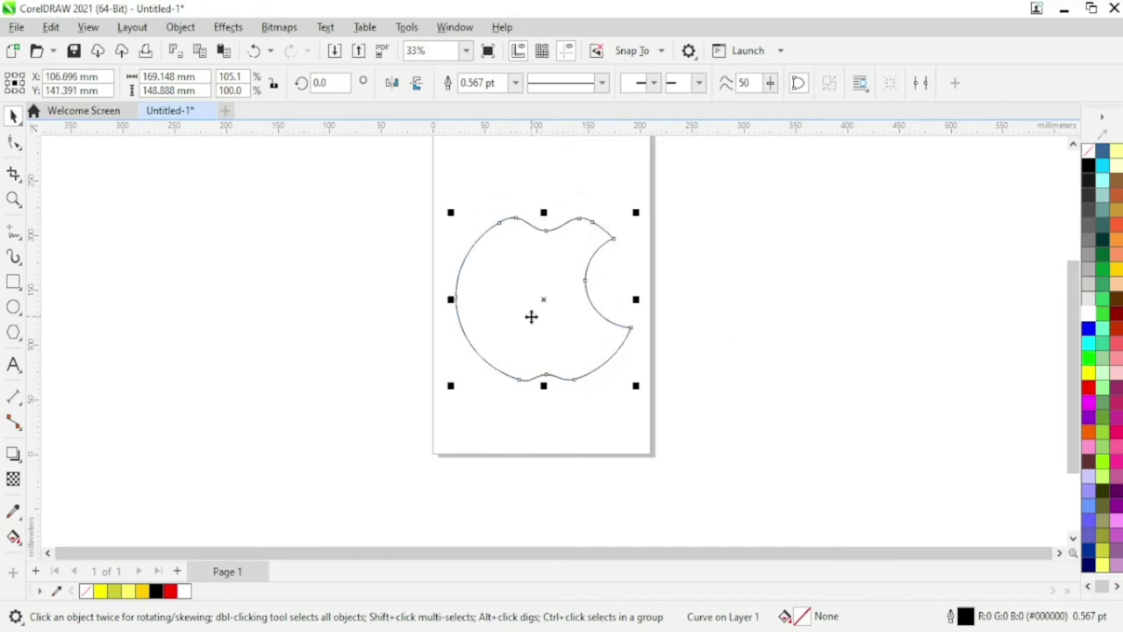
pyautogui.click(13, 307)
# Draw a circle left of the page, overlap a copy, and Intersect them into a lens.
pyautogui.moveTo(161, 263); pyautogui.dragTo(263, 370)
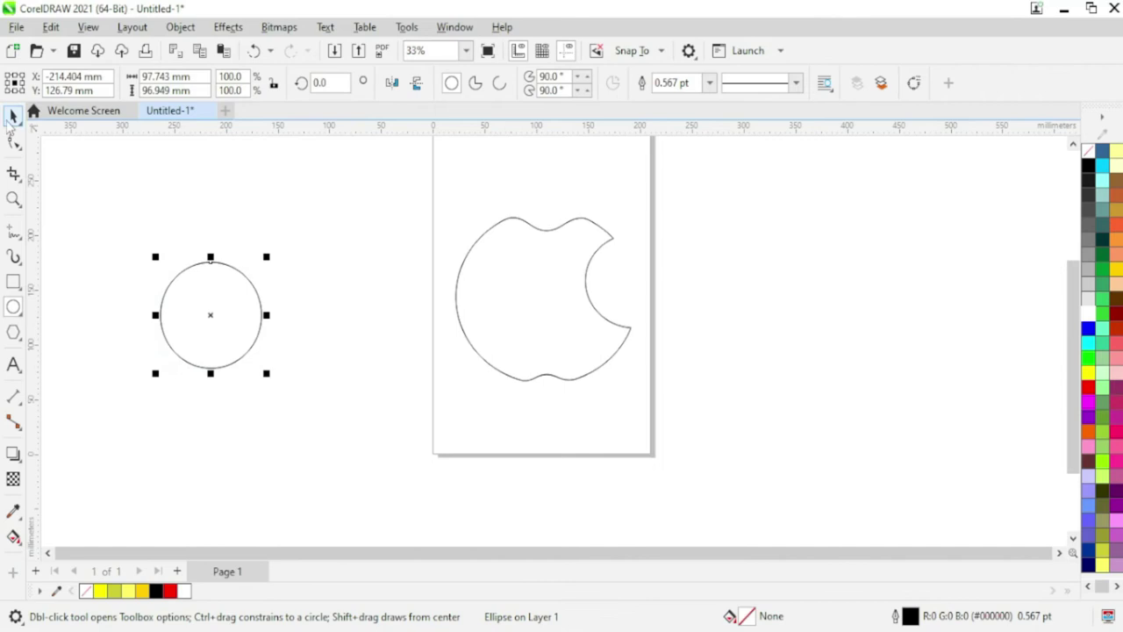
pyautogui.click(13, 115)
pyautogui.moveTo(227, 315)
pyautogui.mouseDown()
pyautogui.moveTo(260, 304)
pyautogui.moveTo(283, 313)
pyautogui.mouseUp()
pyautogui.moveTo(103, 222); pyautogui.dragTo(406, 402)
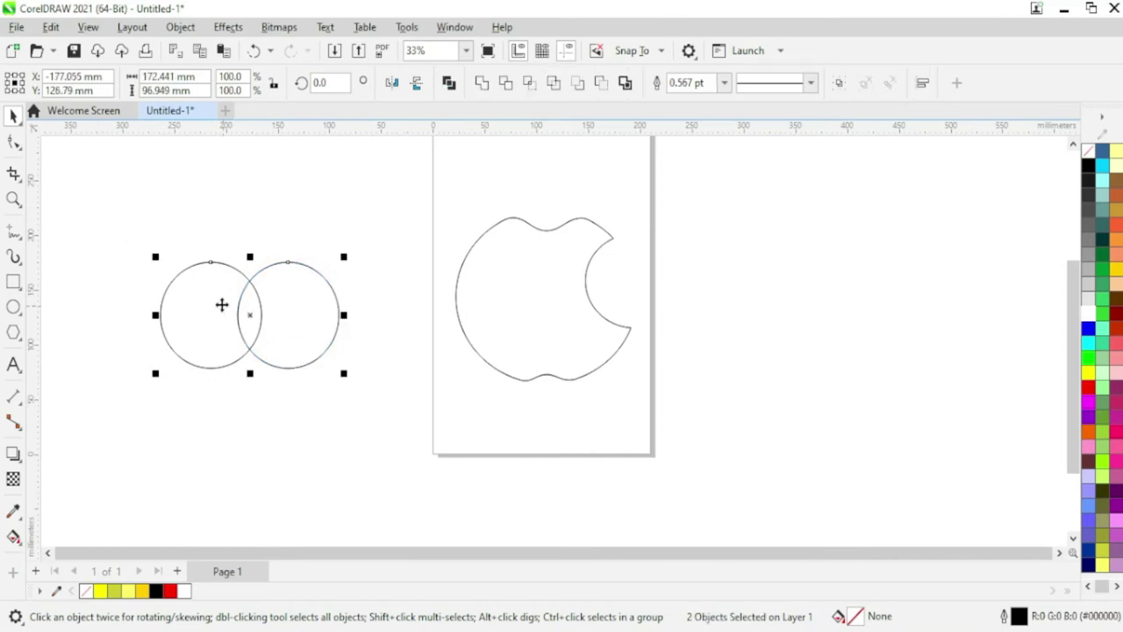
pyautogui.click(532, 87)
# Delete both original circles and move the lens leaf onto the apple's top.
pyautogui.click(342, 223)
pyautogui.moveTo(317, 275); pyautogui.dragTo(355, 398)
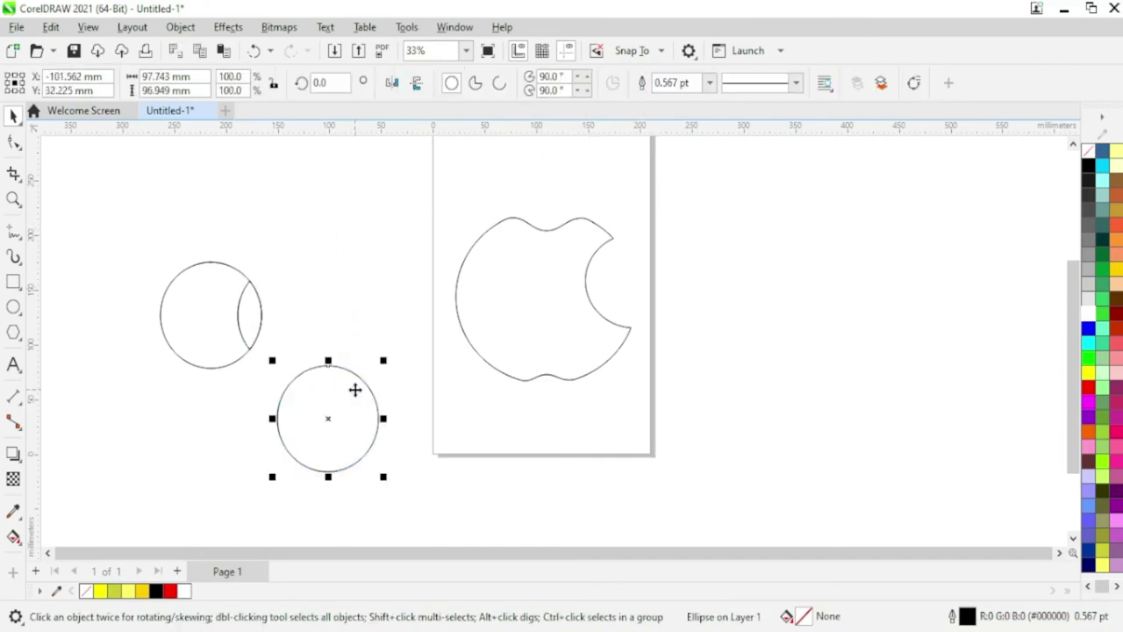
pyautogui.press('Delete')
pyautogui.moveTo(183, 311); pyautogui.dragTo(219, 393)
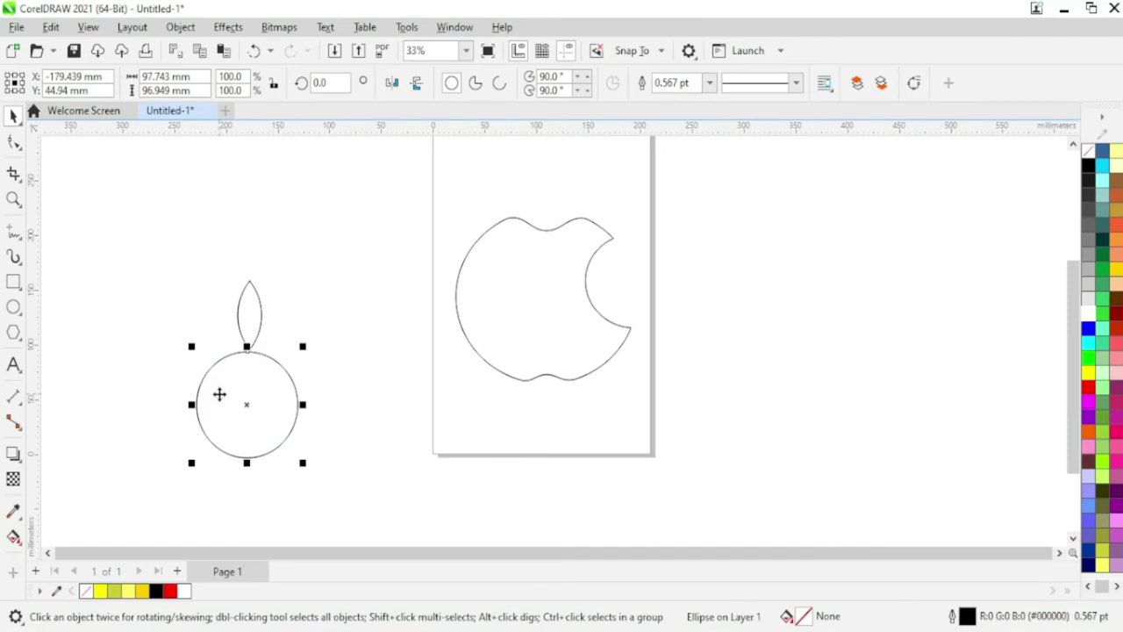
pyautogui.press('Delete')
pyautogui.moveTo(250, 320)
pyautogui.mouseDown()
pyautogui.moveTo(517, 221)
pyautogui.moveTo(546, 193)
pyautogui.mouseUp()
# Narrow the leaf to 19.267 mm wide and rotate it to 338.705° above the notch.
pyautogui.click(1072, 144)
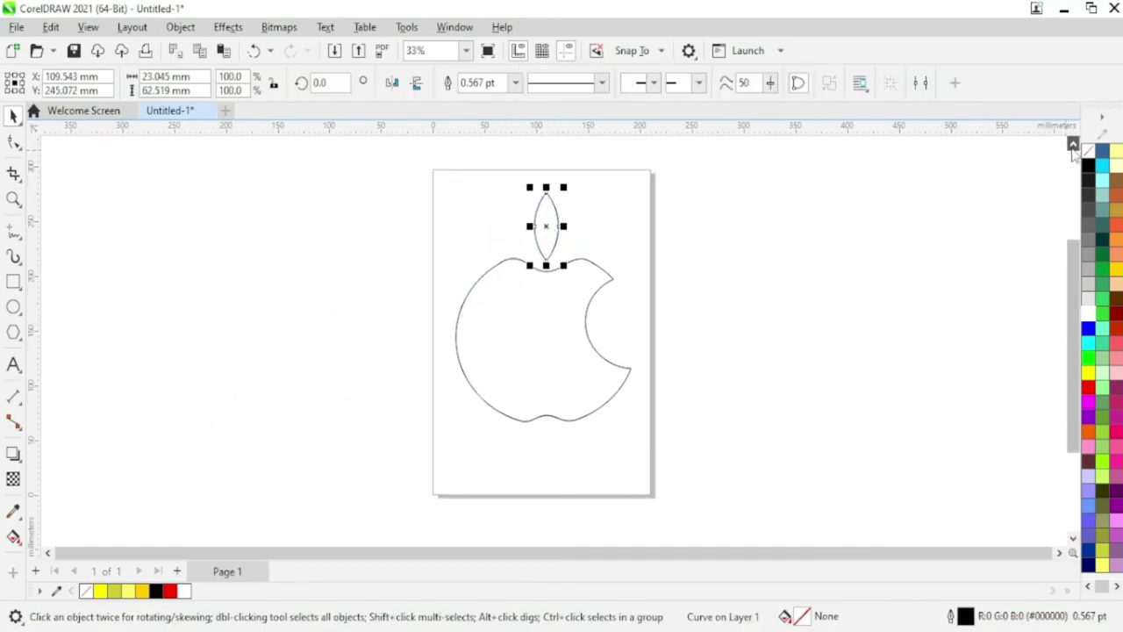
pyautogui.scroll(3, 561, 283)
pyautogui.moveTo(563, 252); pyautogui.dragTo(550, 251)
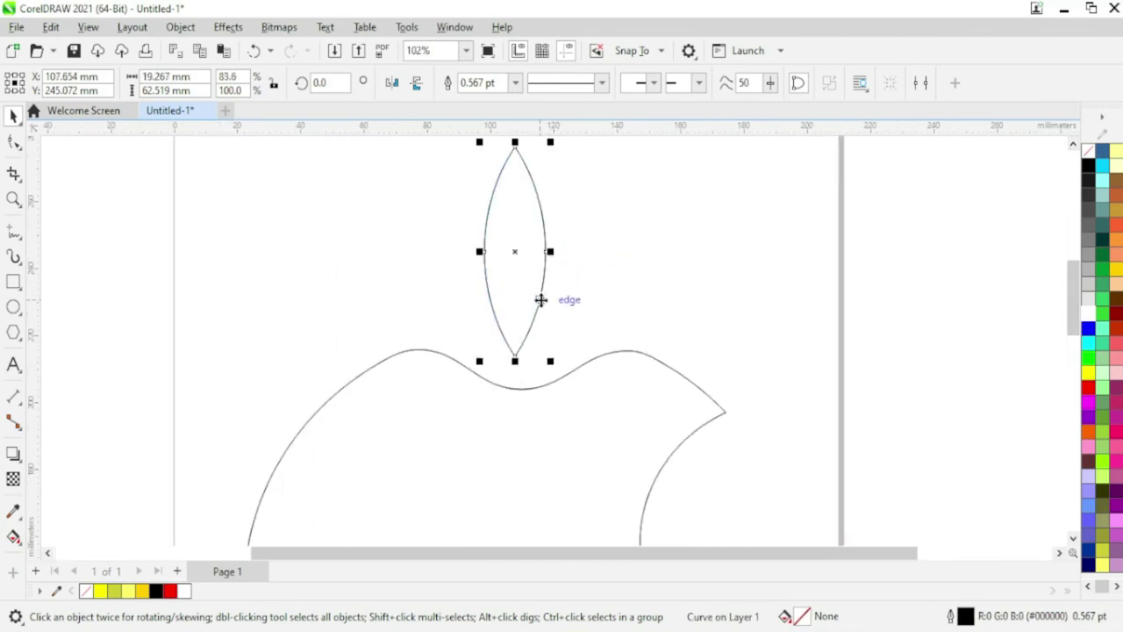
pyautogui.scroll(-1, 540, 300)
pyautogui.scroll(-1, 858, 370)
pyautogui.click(649, 303)
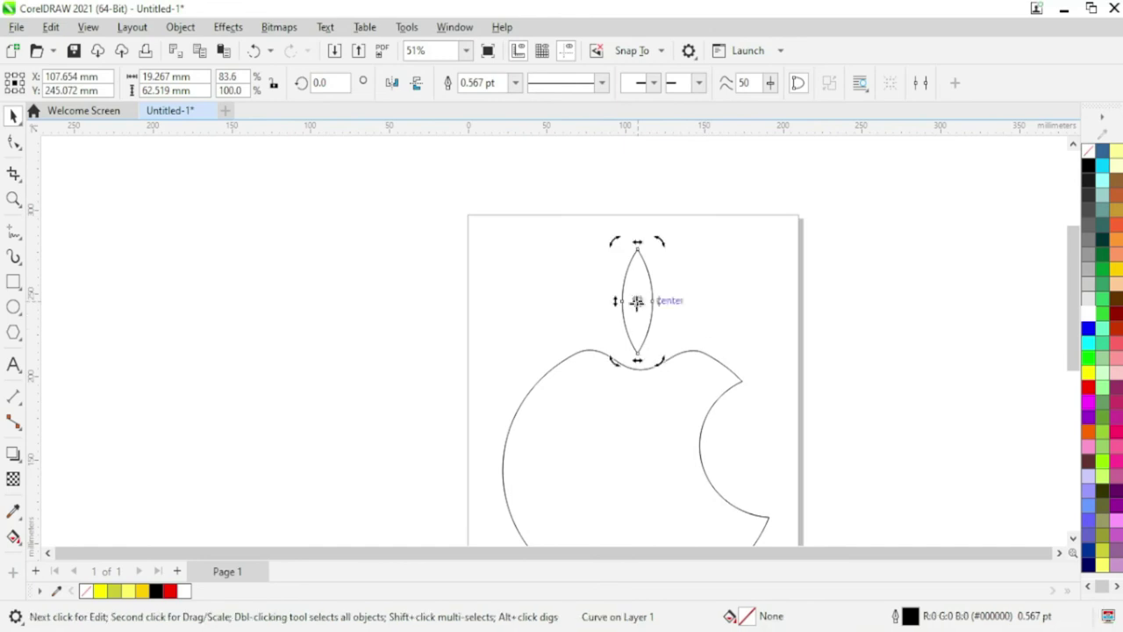
pyautogui.moveTo(658, 360)
pyautogui.mouseDown()
pyautogui.moveTo(654, 368)
pyautogui.moveTo(709, 296)
pyautogui.moveTo(676, 299)
pyautogui.mouseUp()
pyautogui.click(652, 301)
pyautogui.scroll(-2, 682, 323)
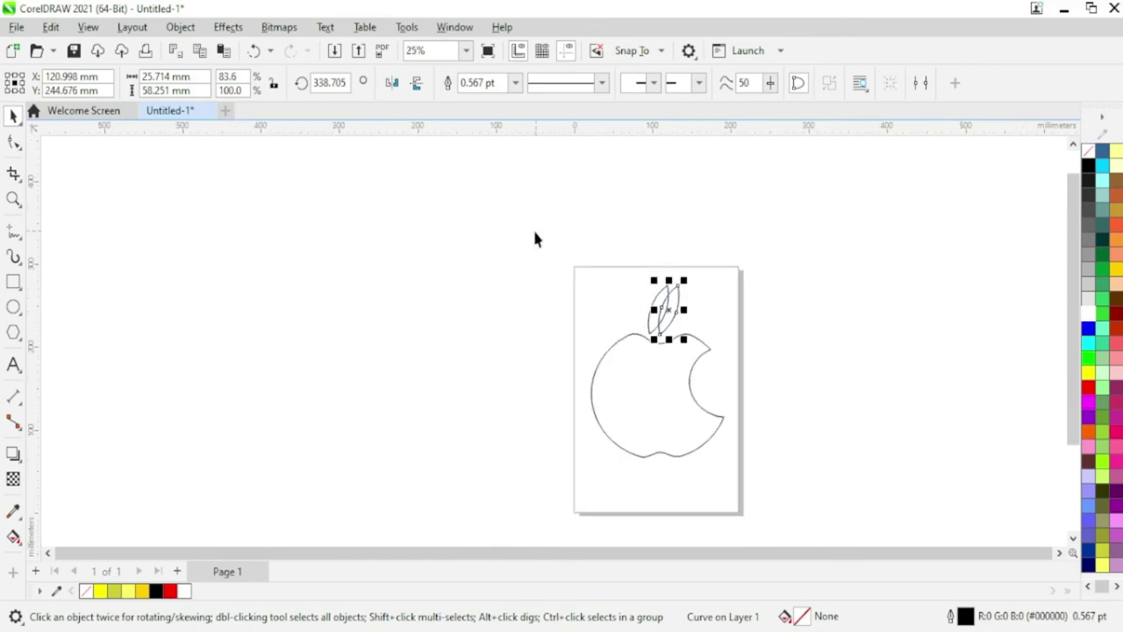
pyautogui.moveTo(535, 237); pyautogui.dragTo(782, 511)
# Fill the apple and leaf with solid red and set their outline colour to red.
pyautogui.click(822, 347)
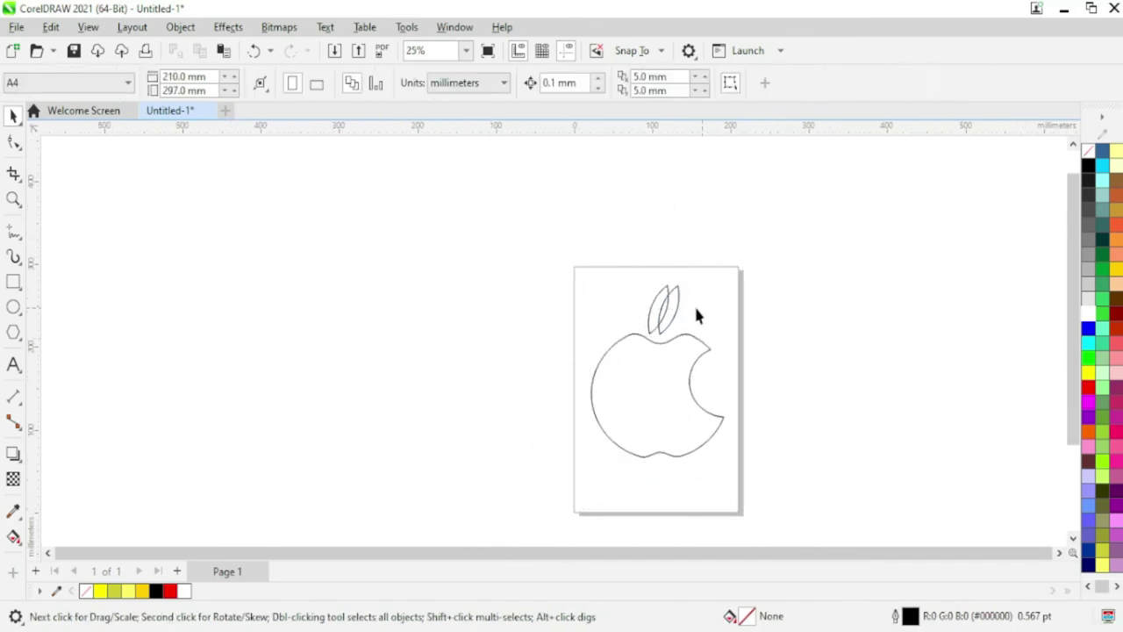
pyautogui.doubleClick(652, 318)
pyautogui.press('space')
pyautogui.click(679, 322)
pyautogui.moveTo(766, 495); pyautogui.dragTo(722, 488)
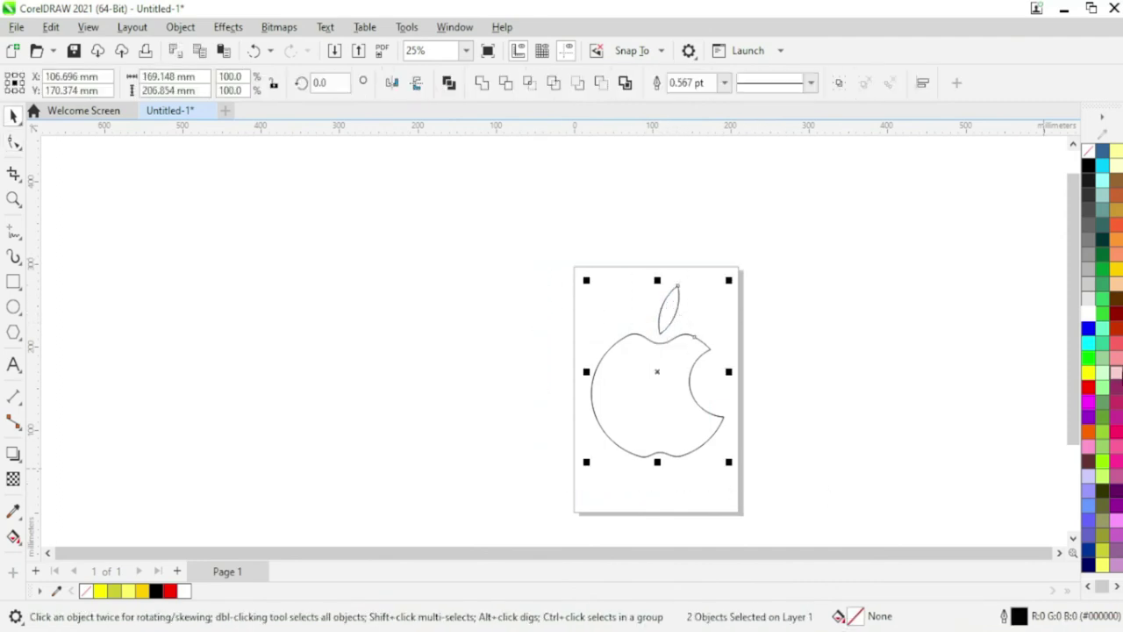
pyautogui.click(1089, 387)
pyautogui.rightClick(1088, 392)
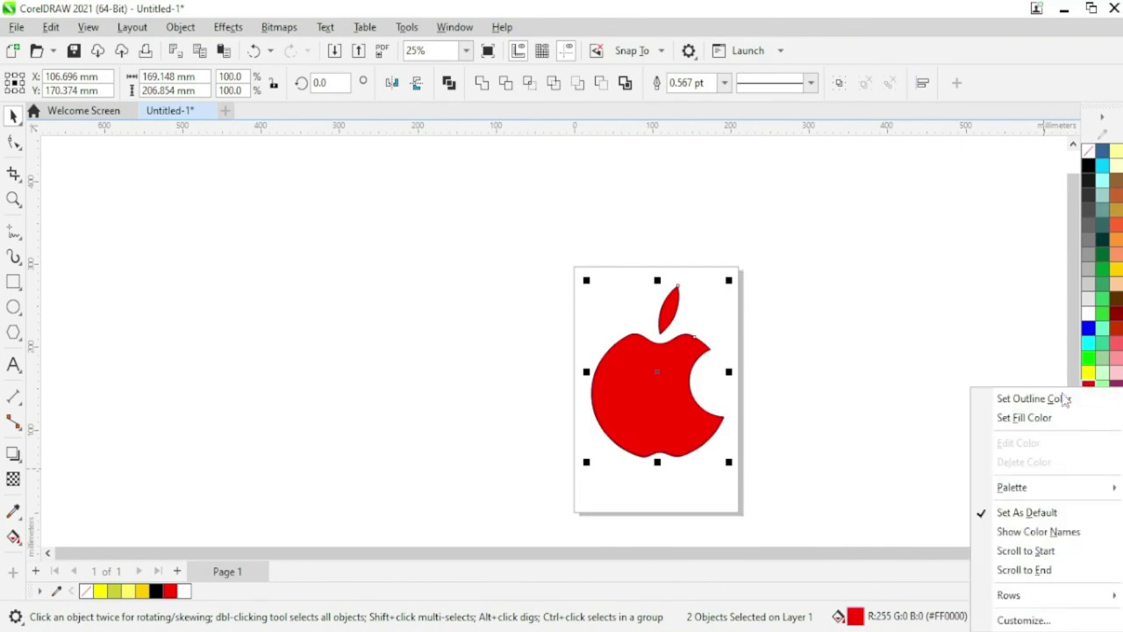
pyautogui.click(1034, 399)
# Group the apple and leaf into one logo with Ctrl+G and zoom to fit.
pyautogui.click(892, 394)
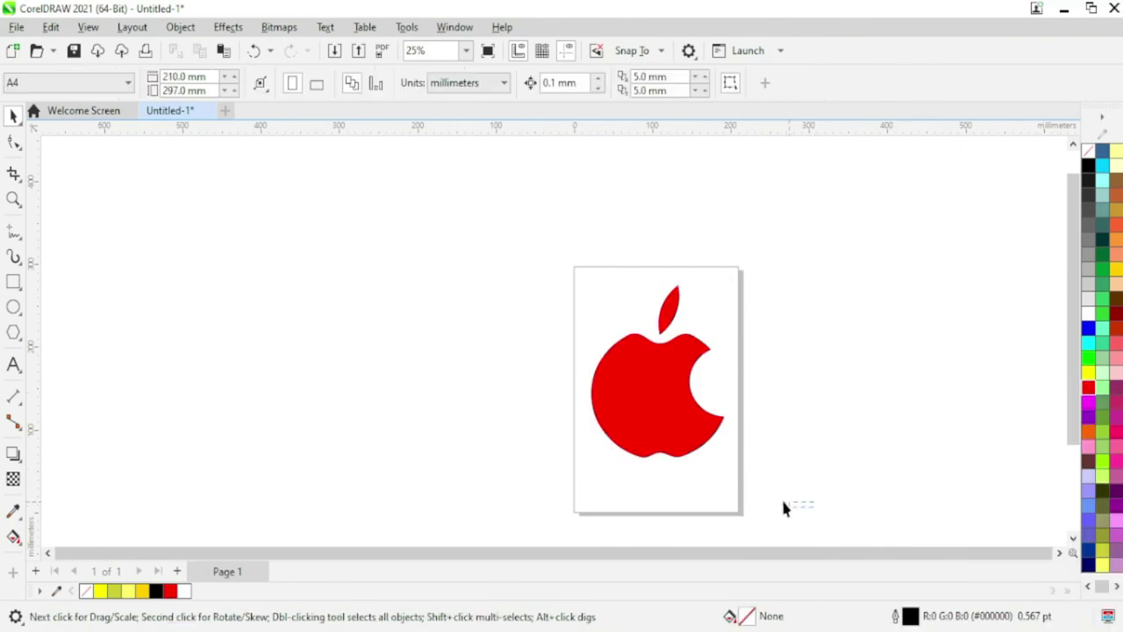
pyautogui.moveTo(481, 246); pyautogui.dragTo(506, 251)
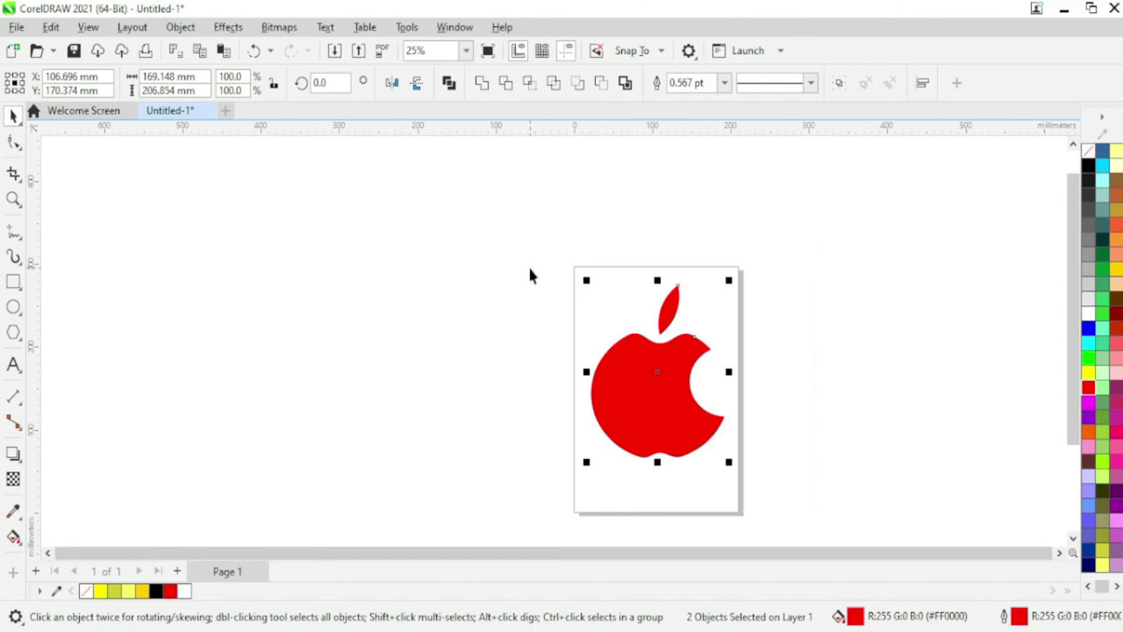
pyautogui.hotkey('ctrl', 'g')
pyautogui.hotkey('shift', 'F2')
# Preview the red apple and leaf logo in full-screen with F9.
pyautogui.press('F9')
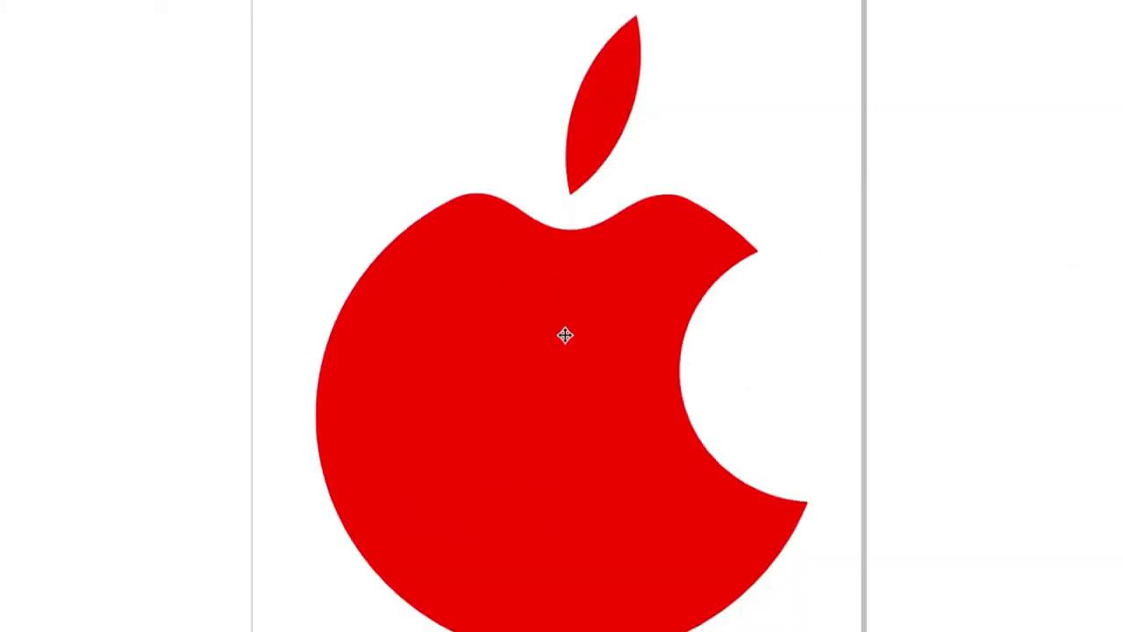